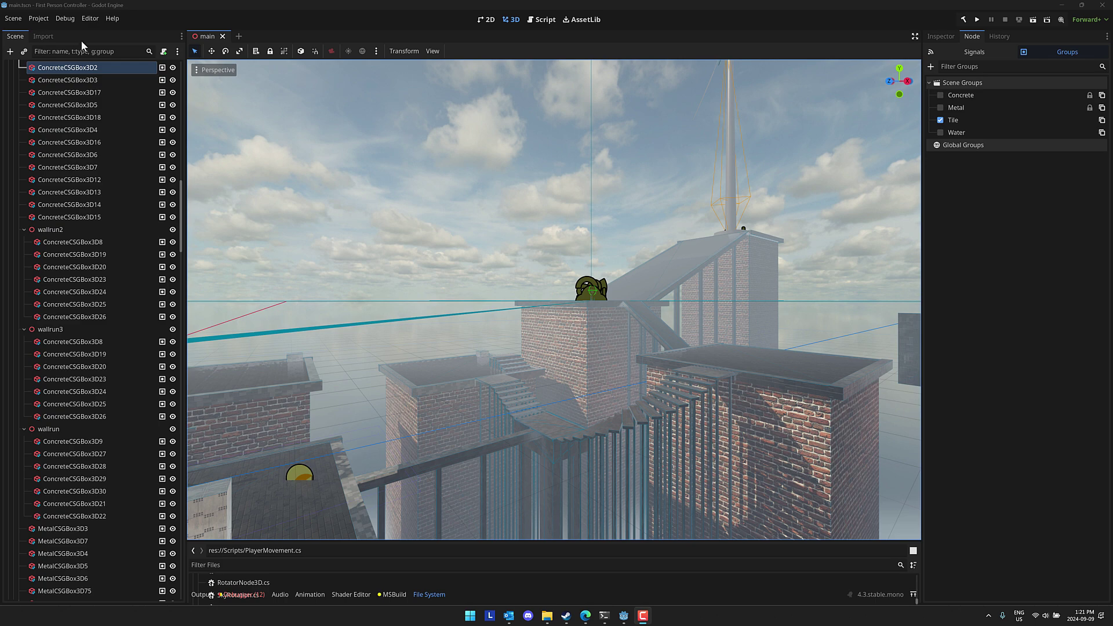
Fly the viewport camera around the brick tower to its rooftop, then run the First Person Controller project.
middle_drag(459, 252, 405, 255)
right_drag(406, 255, 463, 243)
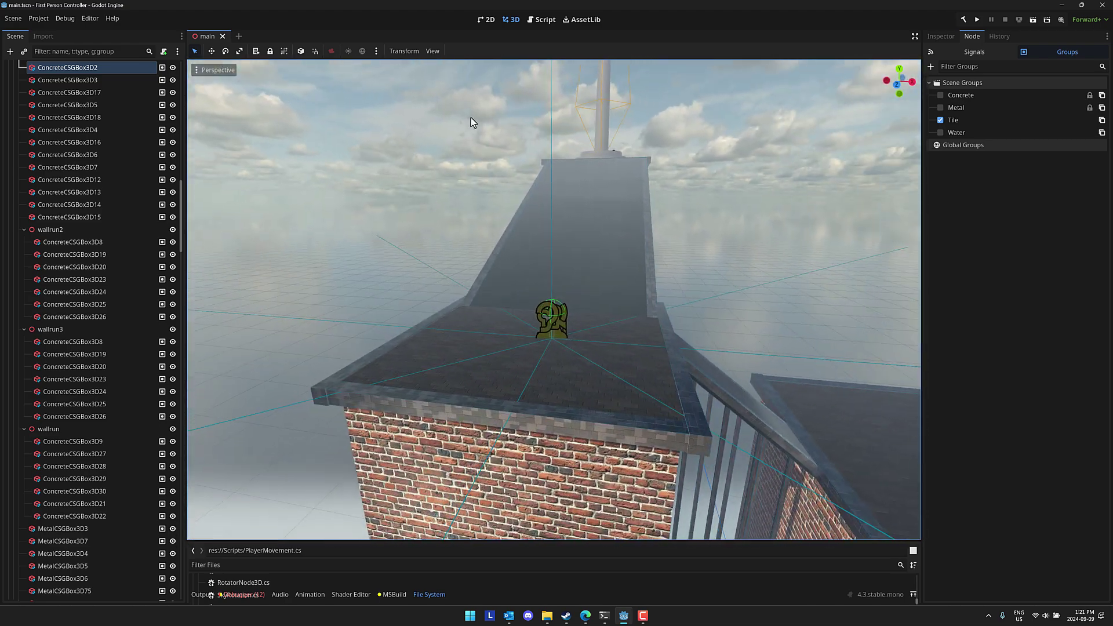
click(977, 20)
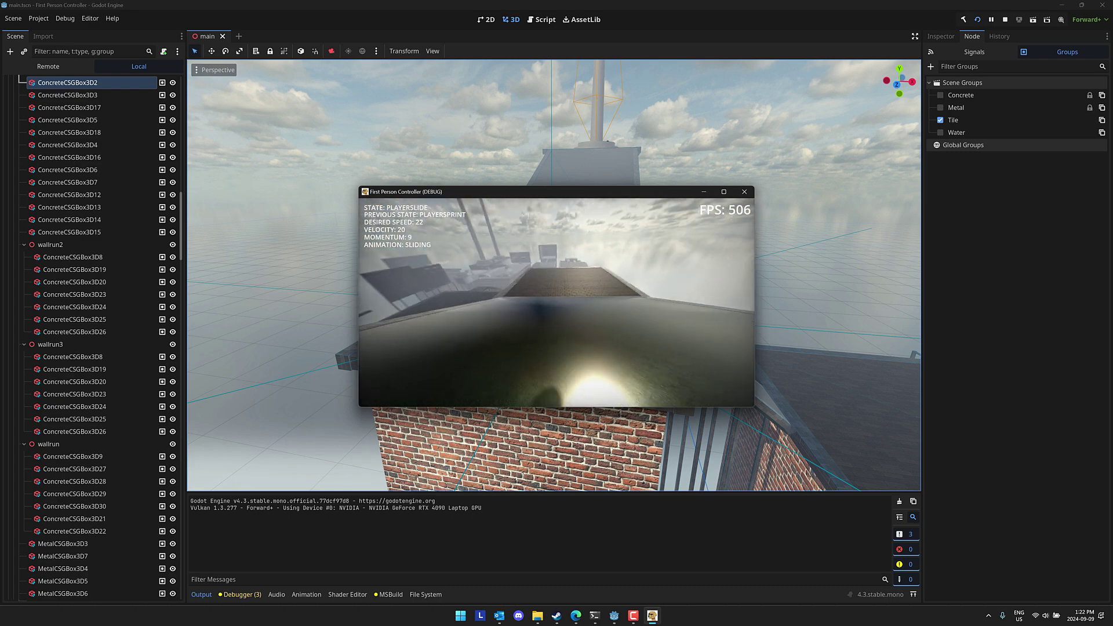
Sprint forward, jump onto a wall to wall-run, leap off the roof ledge, then stop the game with F8.
key(shift+w)
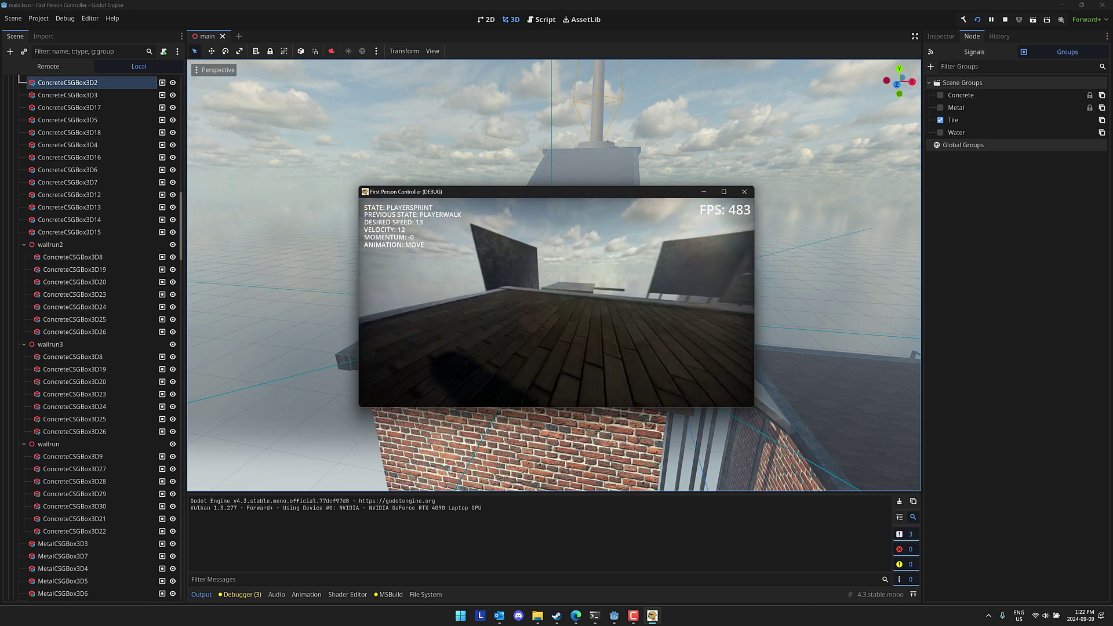
key(space)
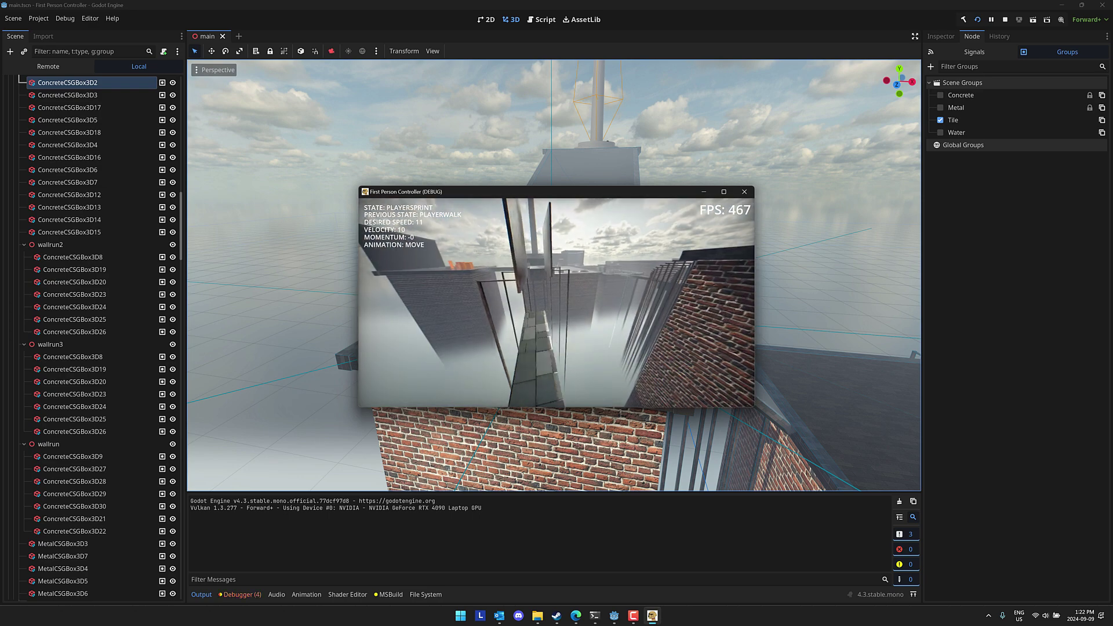
key(space)
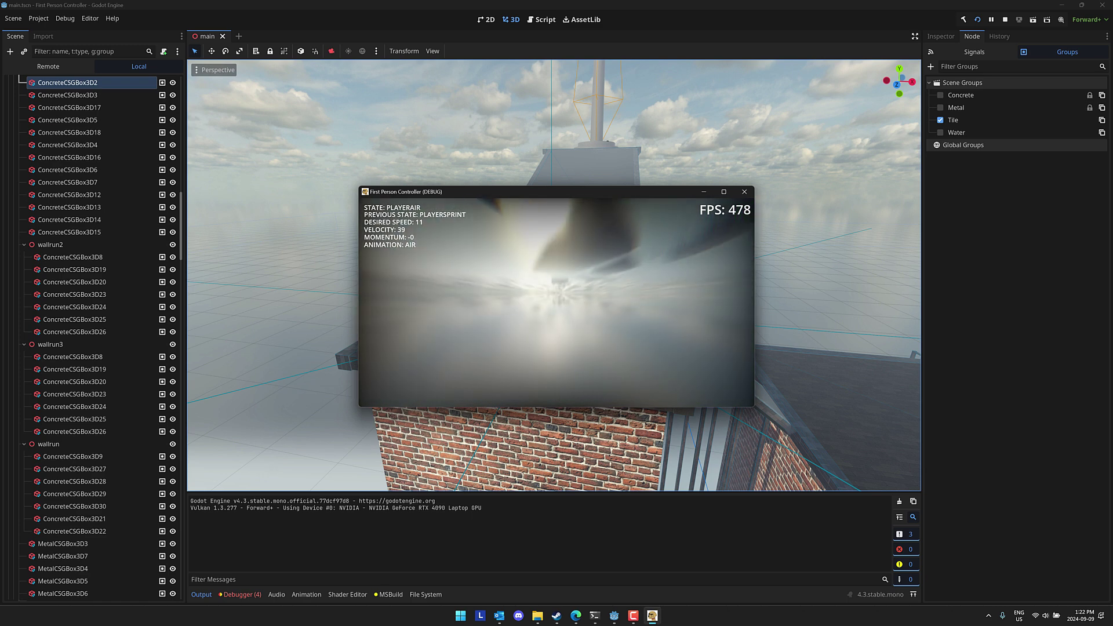
key(F8)
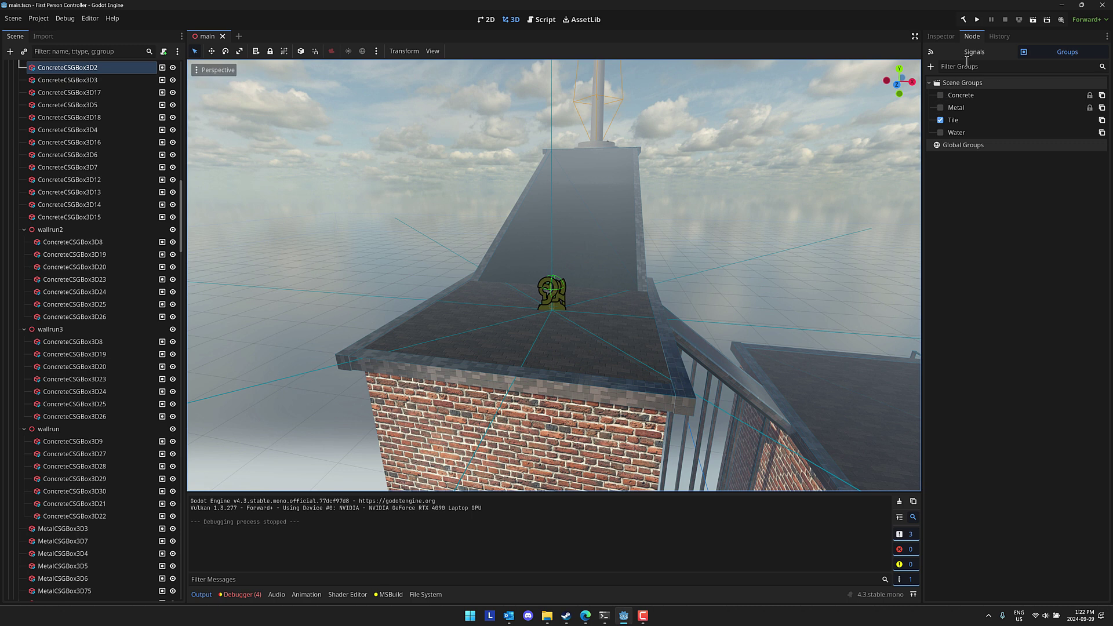
Show the concrete box in the Inspector, then switch to the Godot_Noshot_Controller repository in the browser.
click(948, 37)
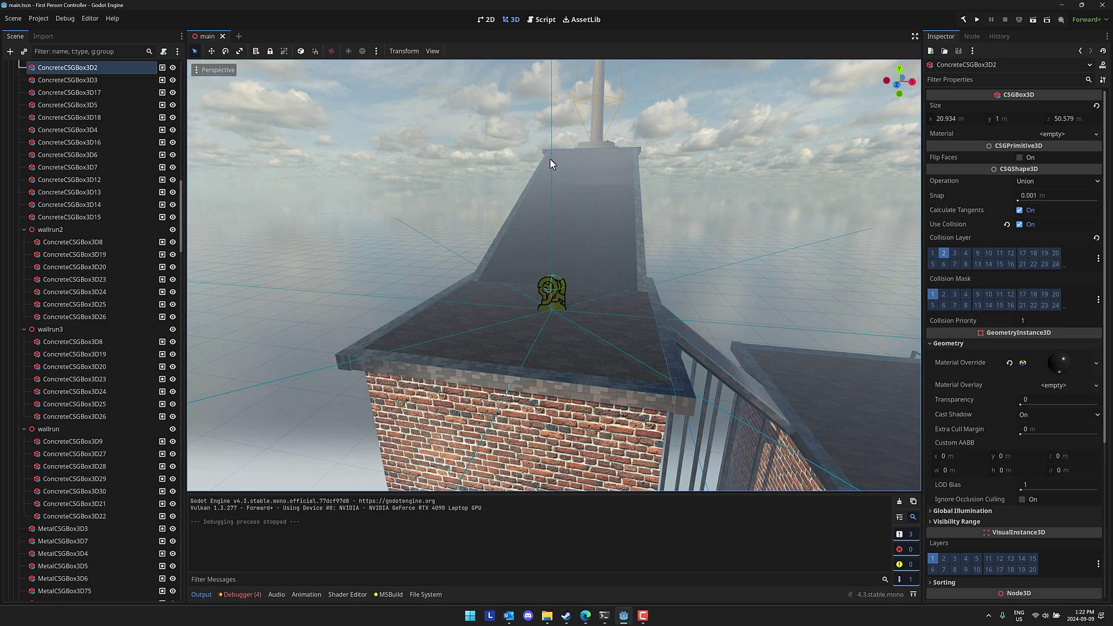
key(alt+Tab)
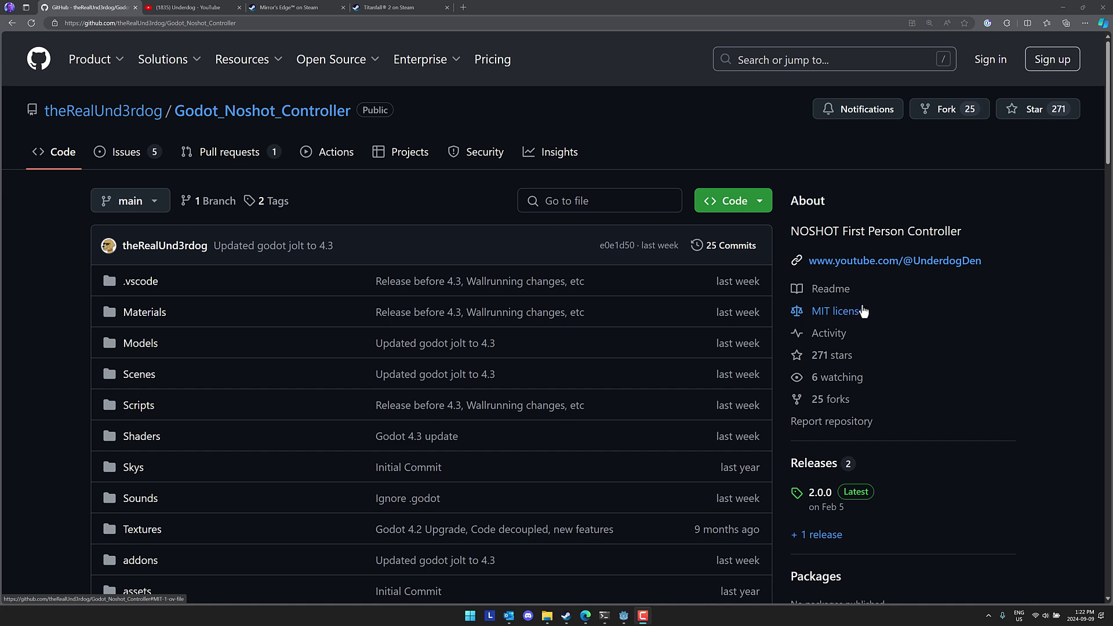
Select and deselect the latest commit message, then scroll to the file list and Languages panel (C# 95.8%).
scroll(864, 325, down, 3)
scroll(211, 182, up, 2)
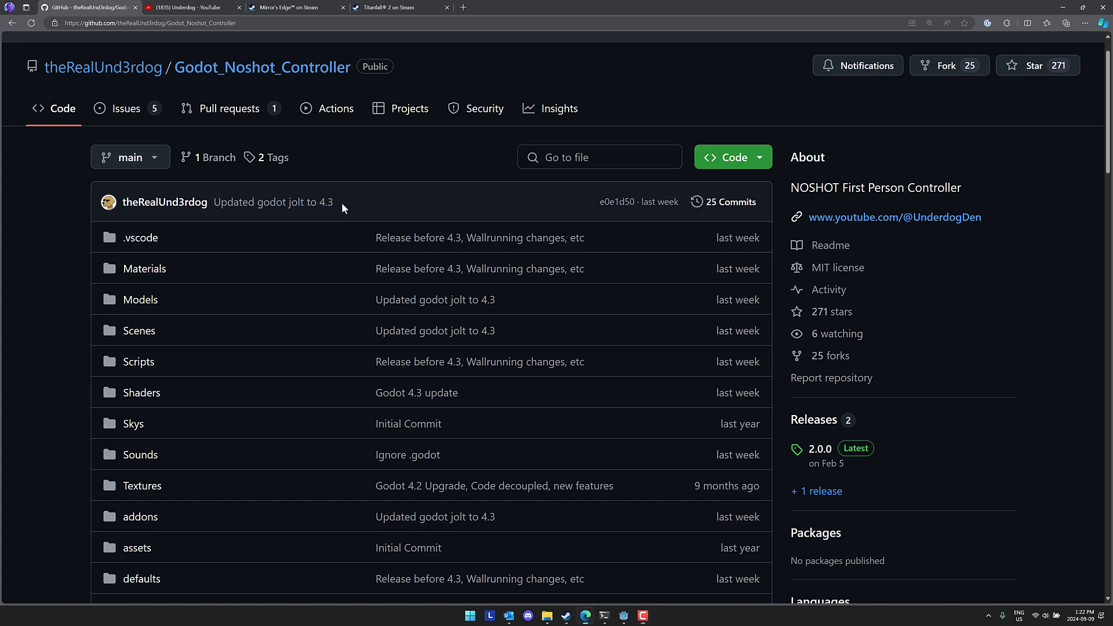
drag(342, 203, 220, 202)
click(23, 225)
scroll(373, 318, down, 7)
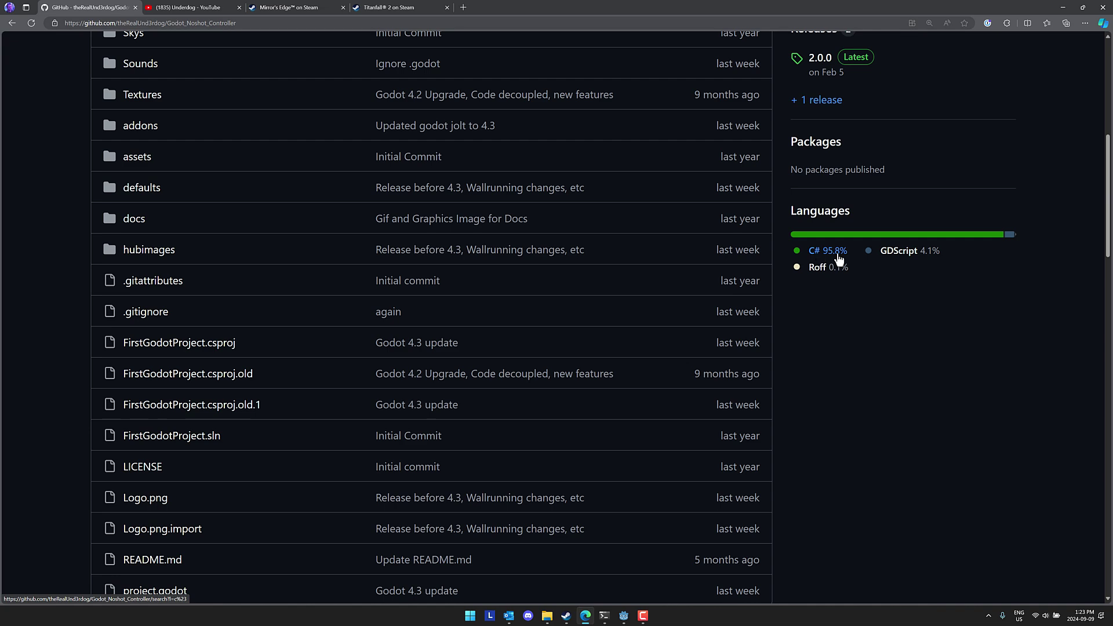
Scroll the README past the Graphics features and Getting Started to the Controls section's reset-position tip.
scroll(587, 340, down, 9)
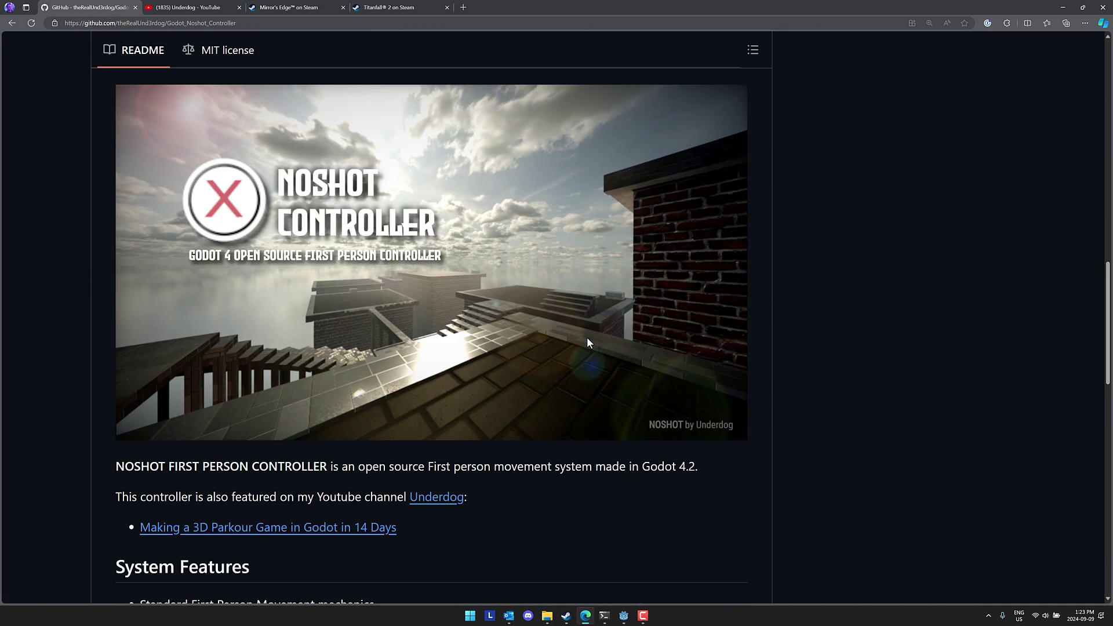
scroll(587, 342, down, 1)
scroll(588, 345, down, 4)
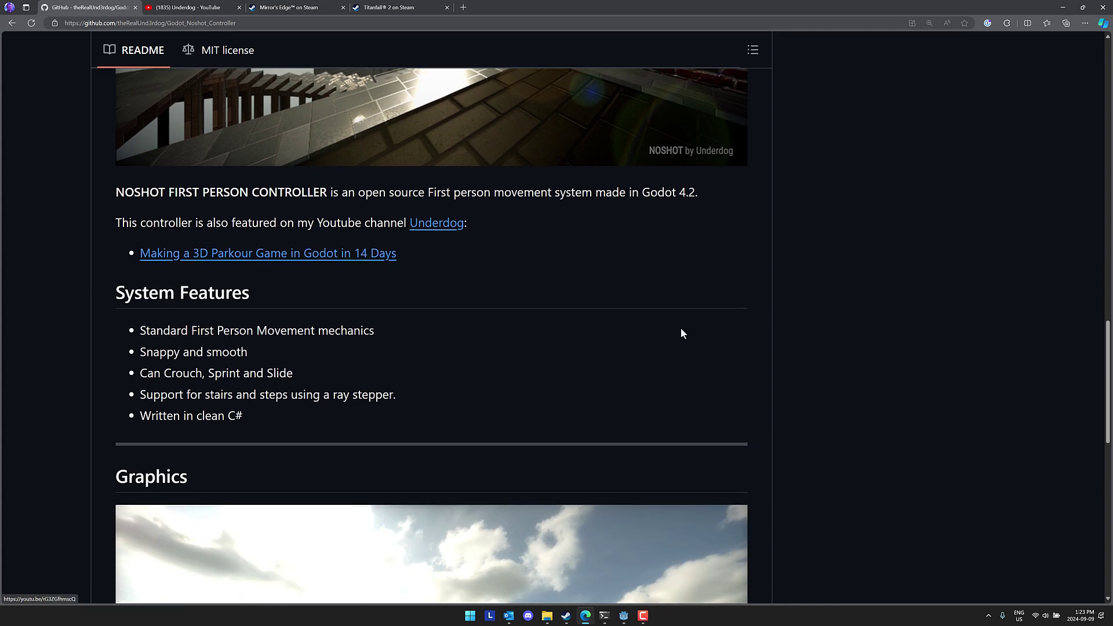
scroll(681, 330, down, 4)
scroll(681, 328, up, 2)
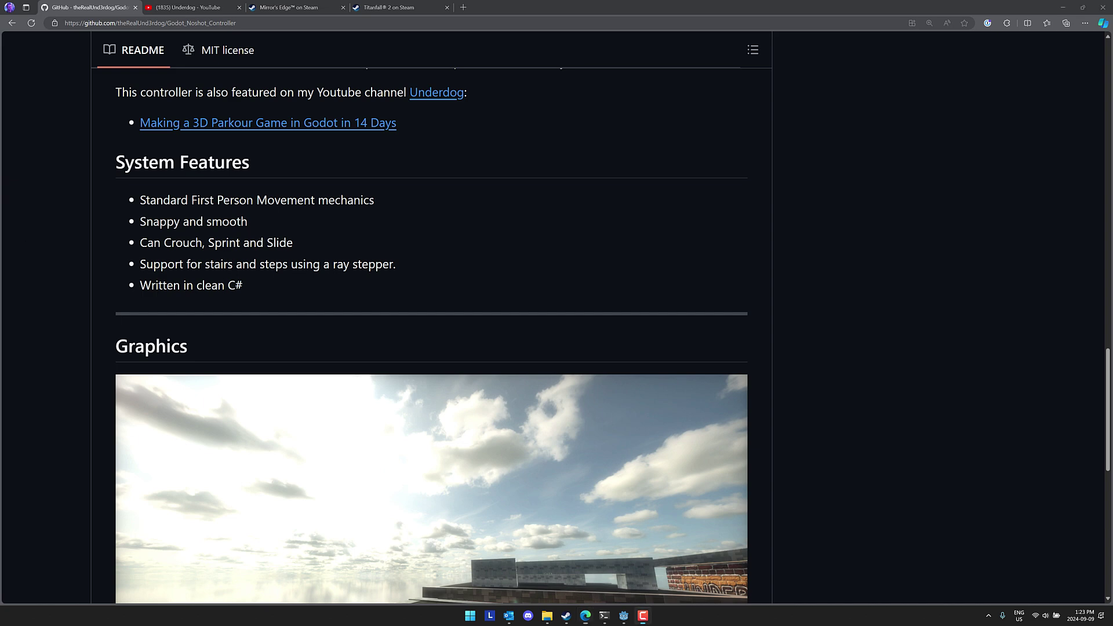
scroll(509, 278, down, 9)
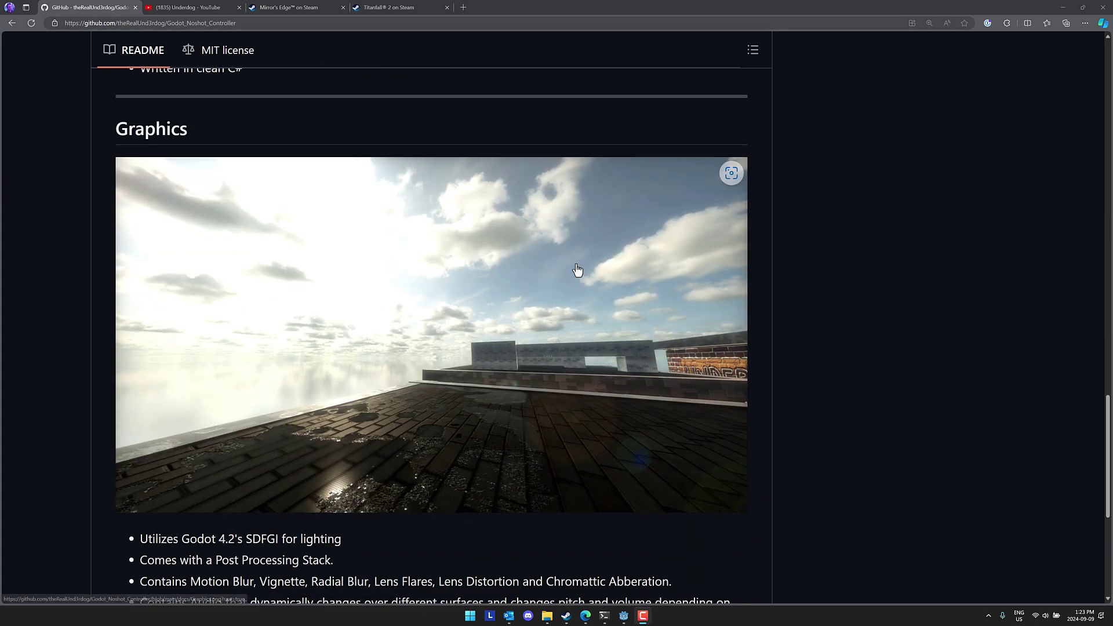
scroll(155, 235, up, 3)
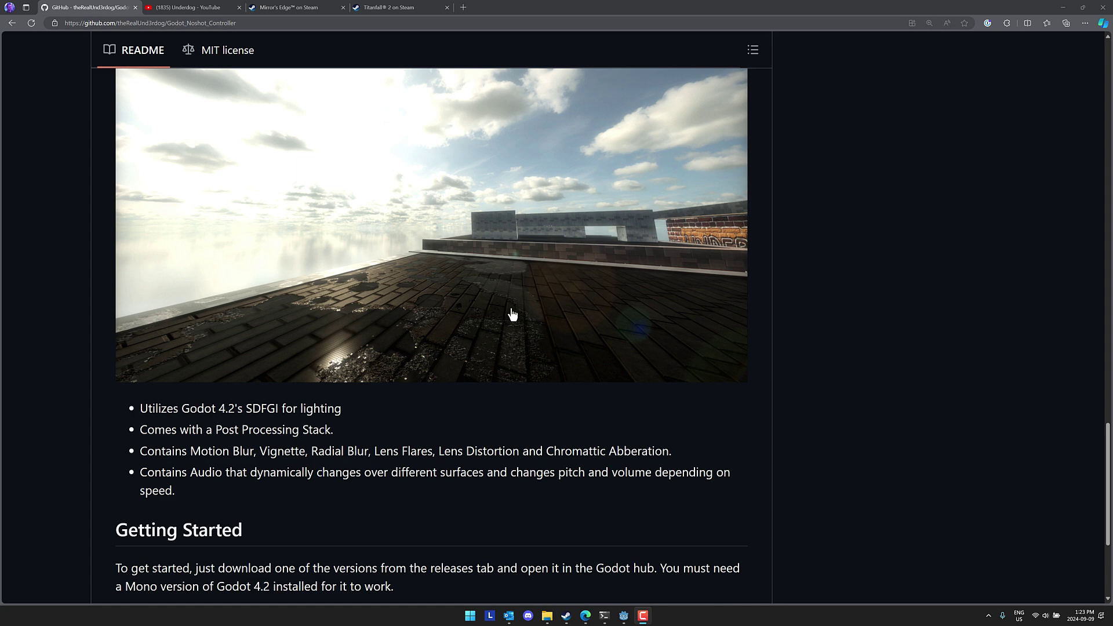
scroll(512, 319, down, 1)
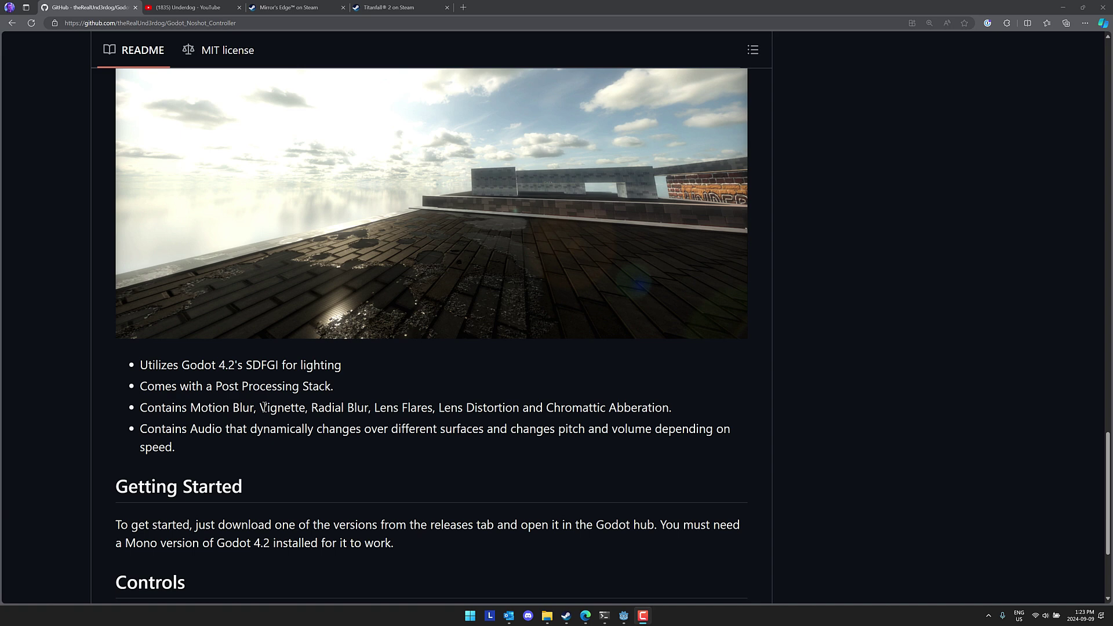
scroll(242, 411, down, 1)
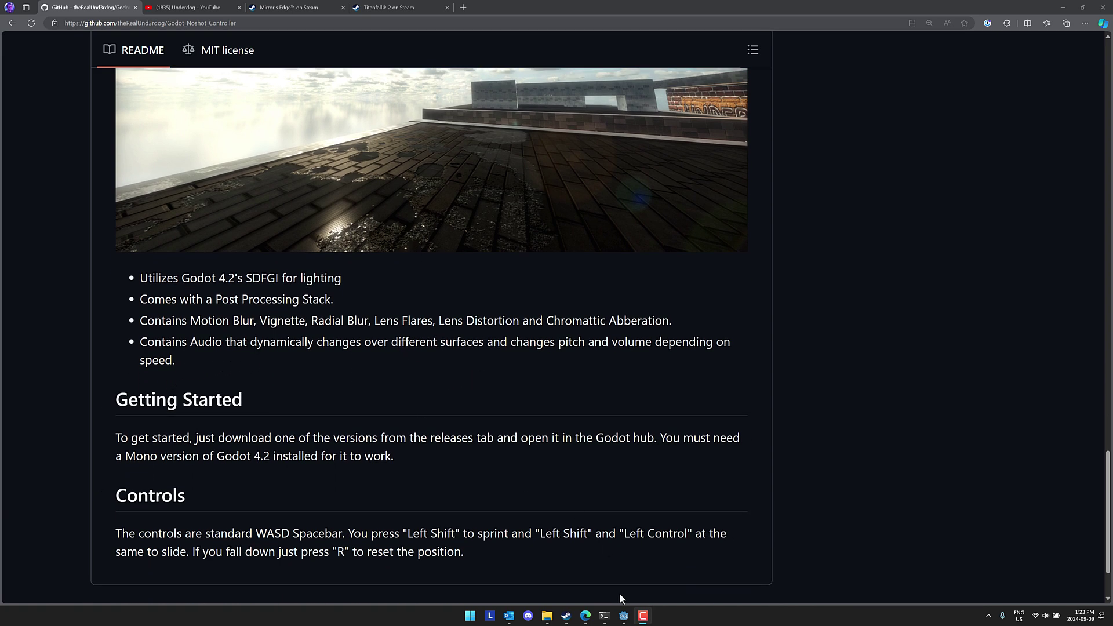
Return to Godot and select Player to show Walking Speed 5, Sprinting Speed 8, Jump Velocity 5.7.
click(623, 616)
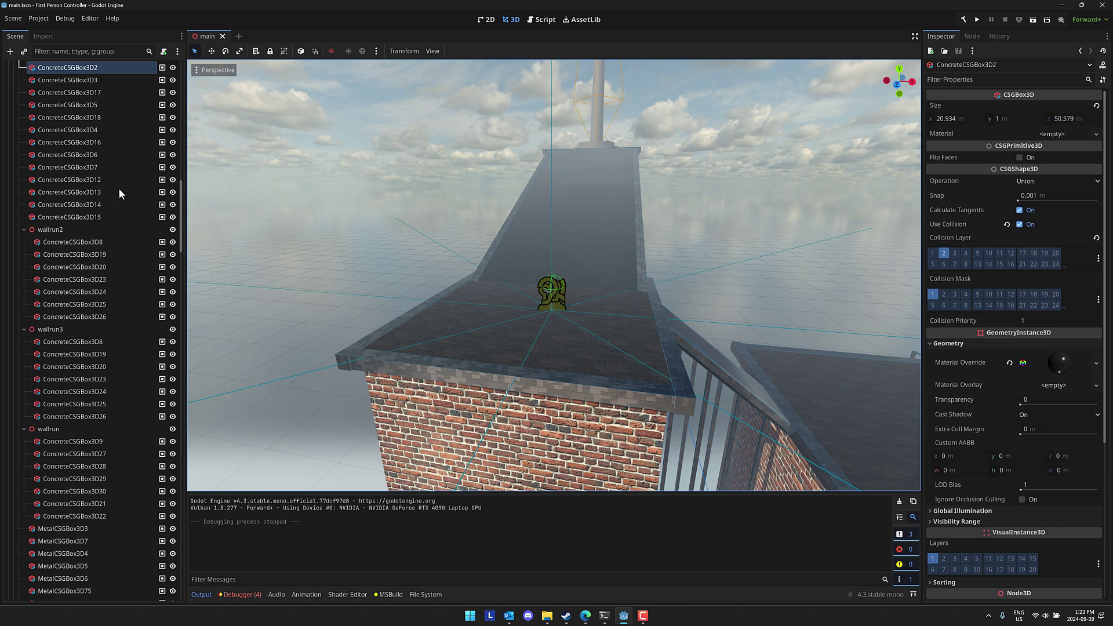
scroll(120, 189, down, 15)
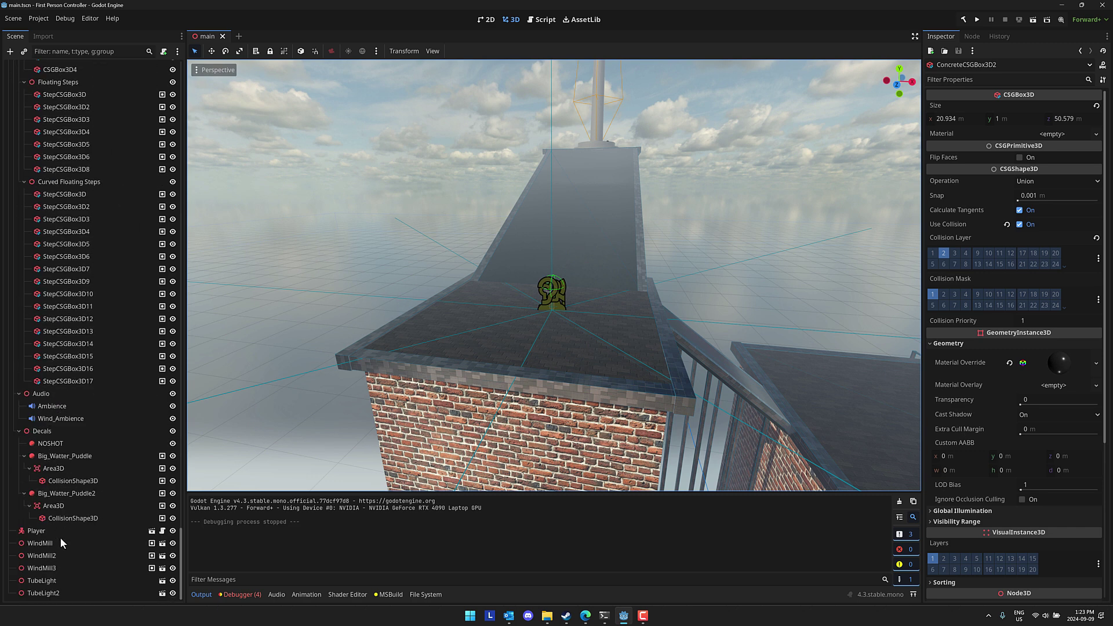
click(39, 532)
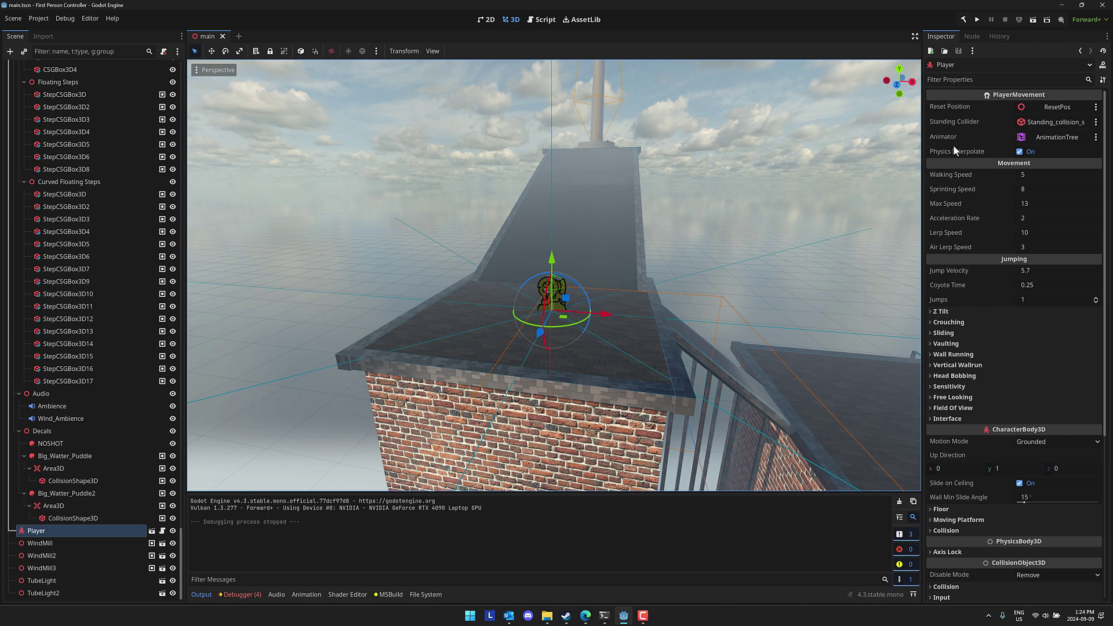
Peek at the Player's Z Tilt and Crouching groups, then expand its Sliding and Vaulting settings.
scroll(993, 244, down, 3)
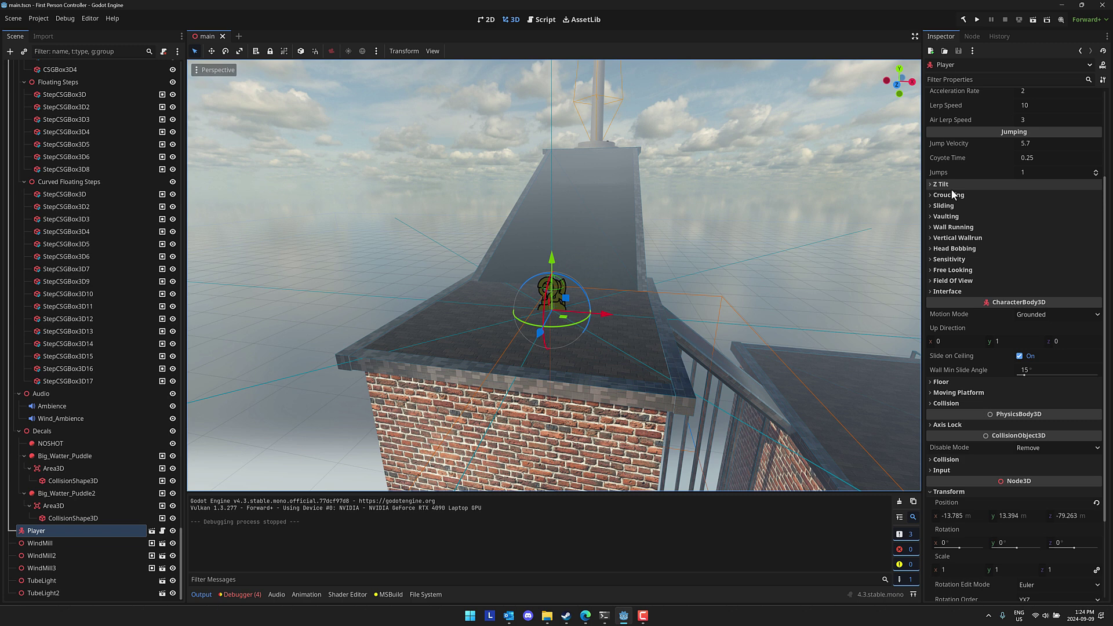
click(932, 185)
click(933, 186)
click(935, 195)
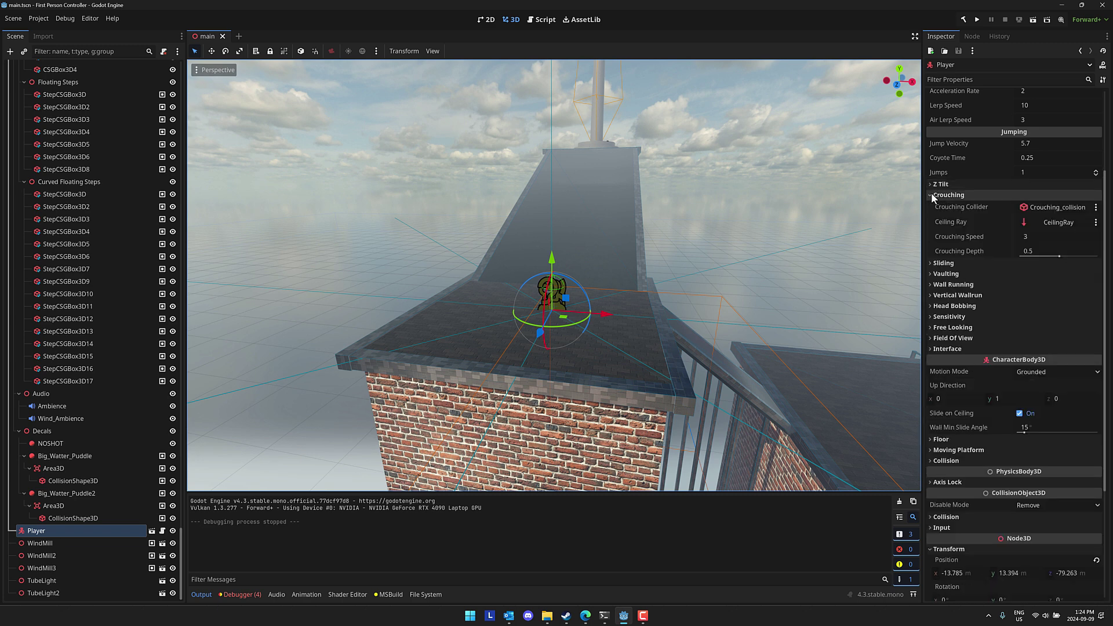
click(934, 195)
click(932, 207)
click(929, 244)
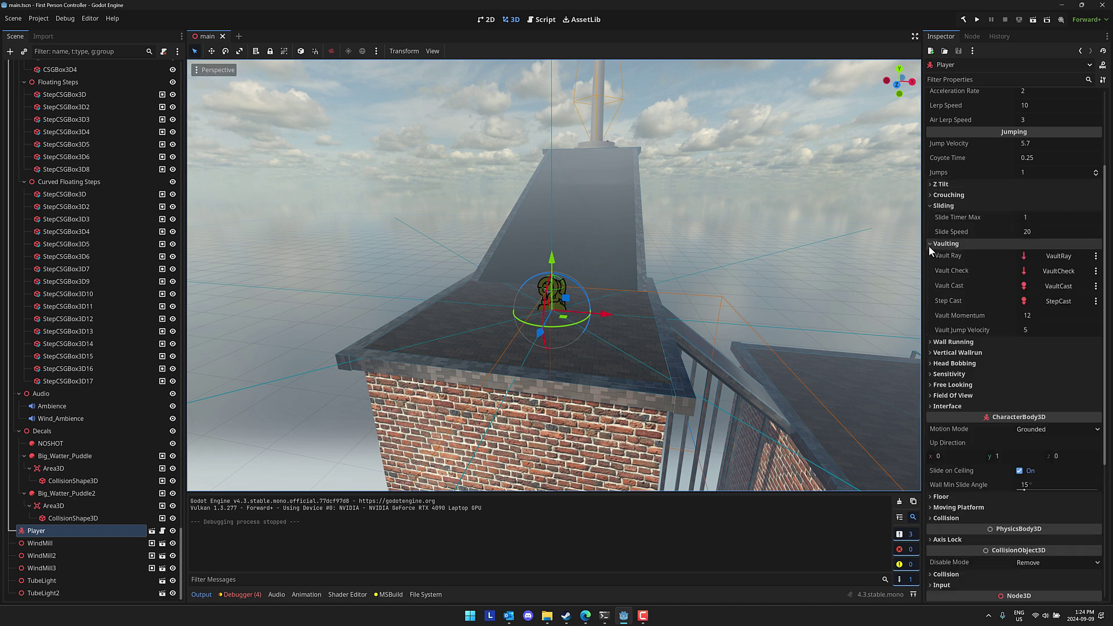
Expand Wall Running (speed 17, wall jump 10), Vertical Wallrun (height 4), Floor, Moving Platform and Collision settings.
click(939, 341)
scroll(938, 336, down, 2)
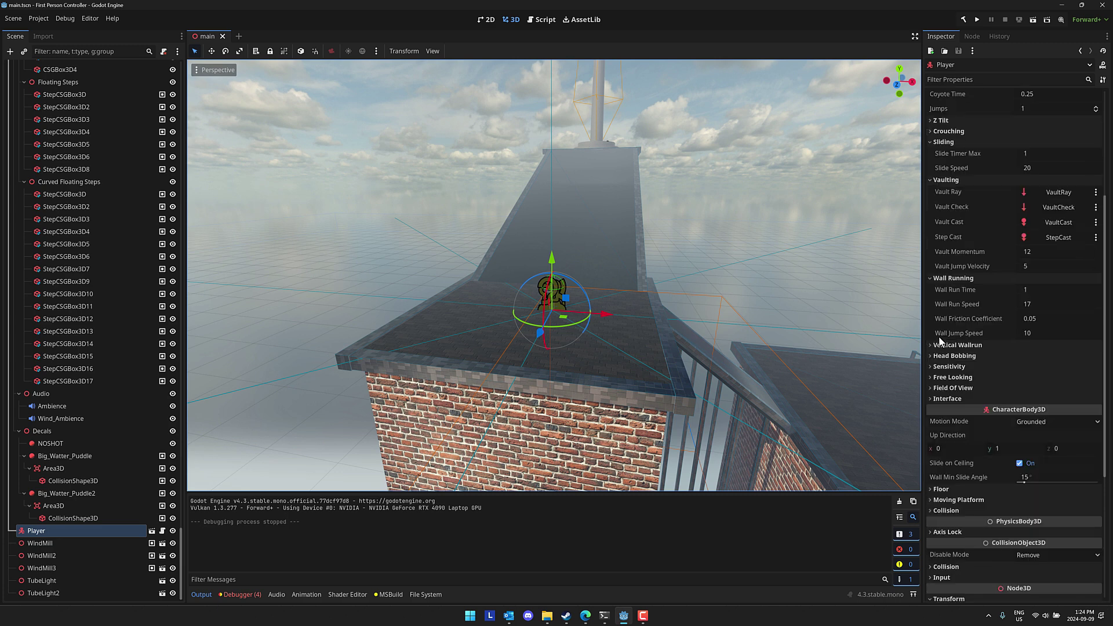
click(934, 346)
scroll(934, 343, down, 4)
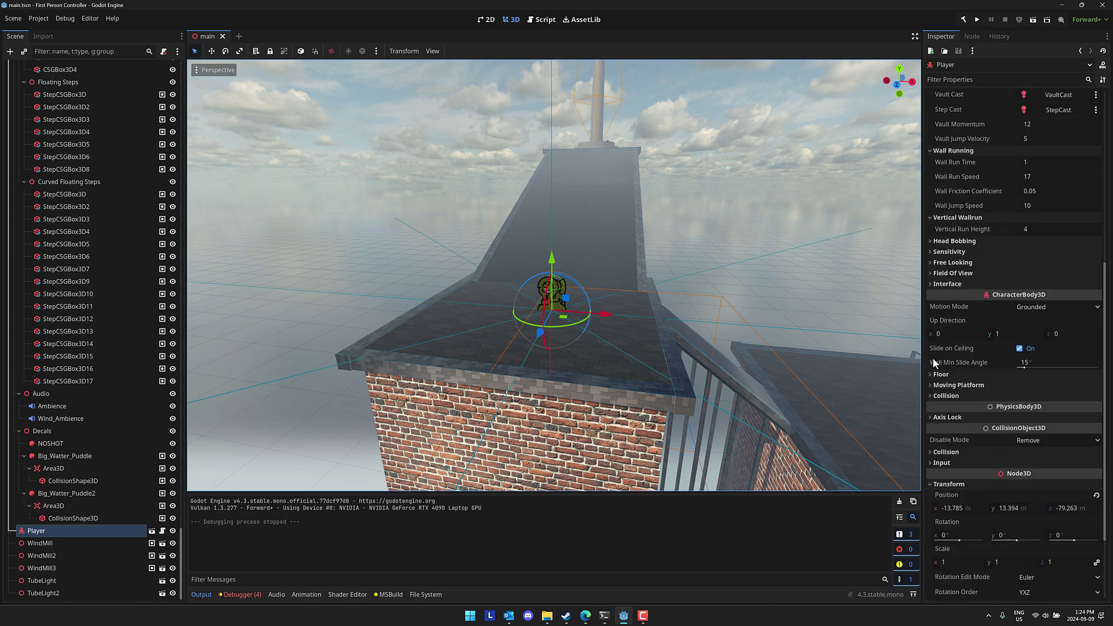
click(928, 373)
scroll(937, 365, down, 4)
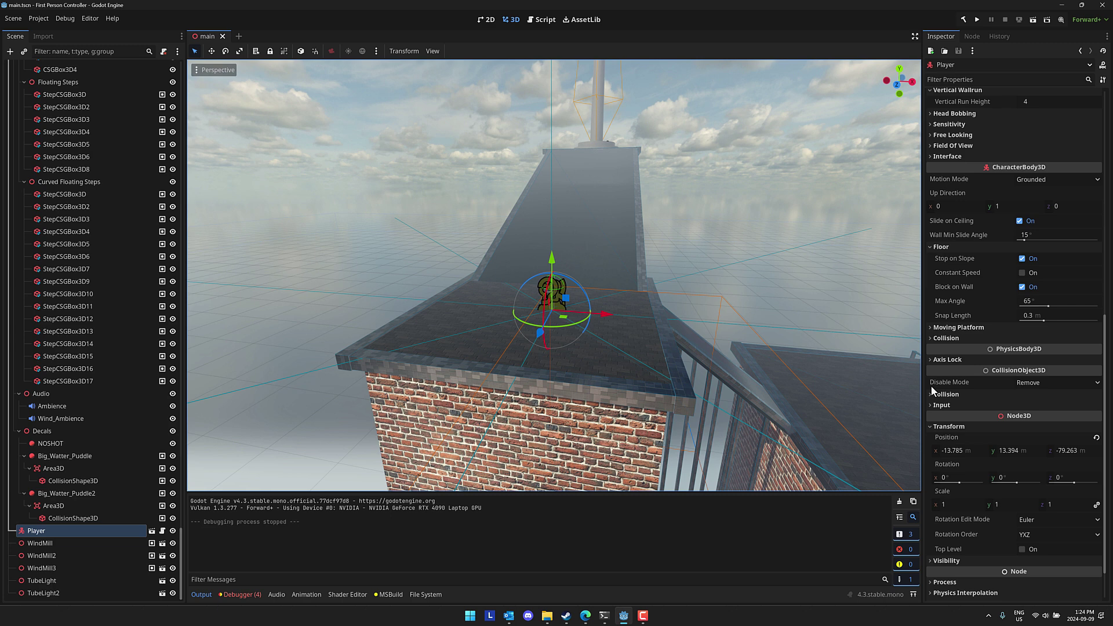
click(935, 328)
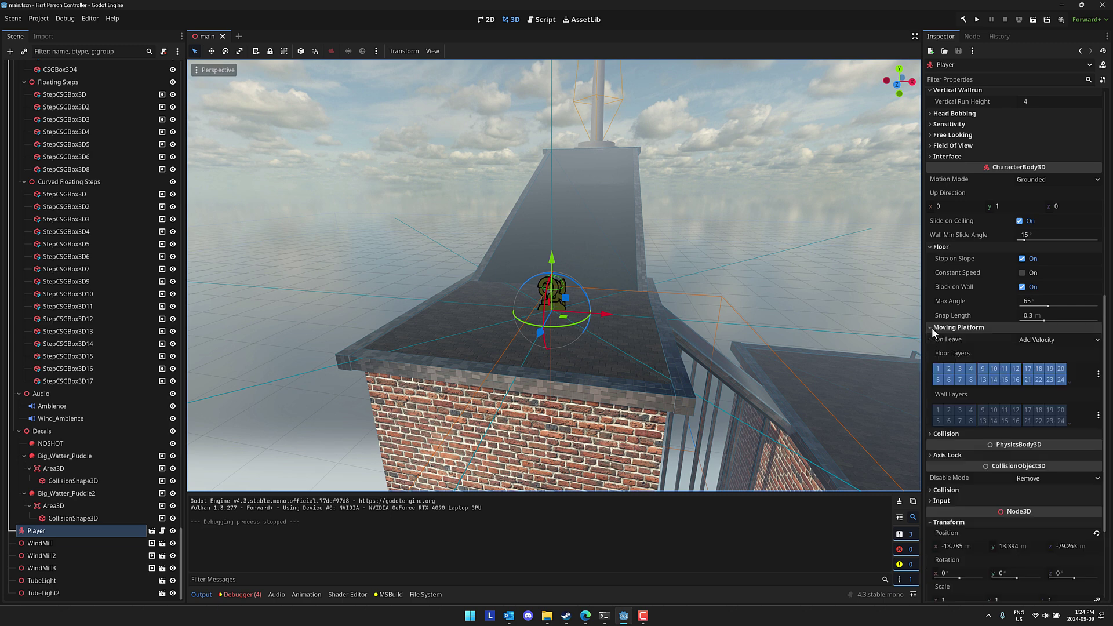
click(933, 433)
scroll(1027, 137, up, 8)
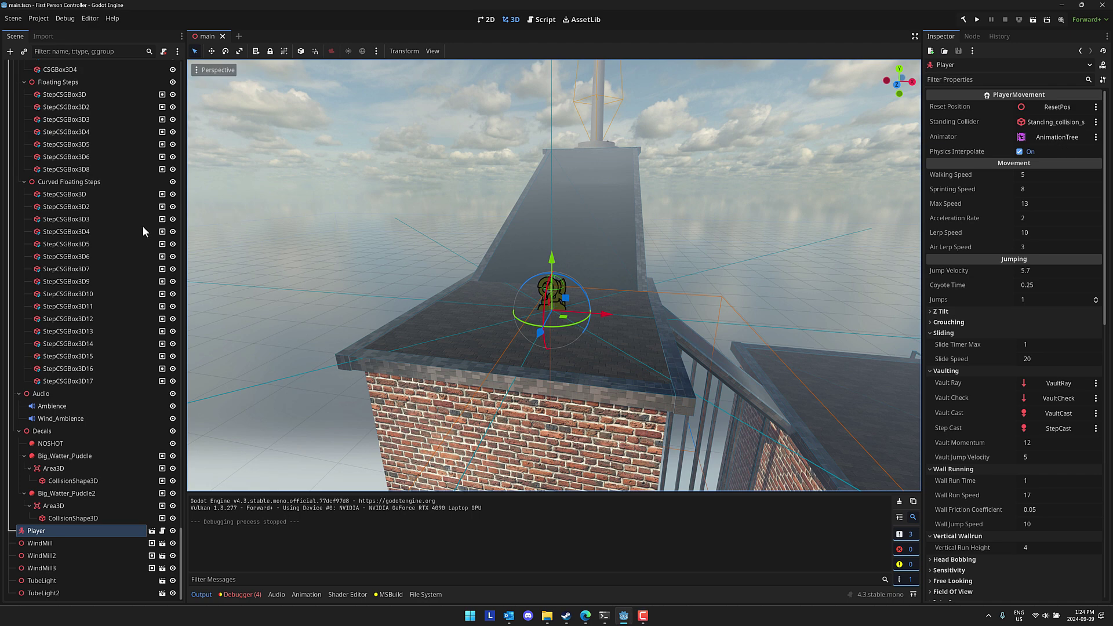
scroll(92, 267, up, 15)
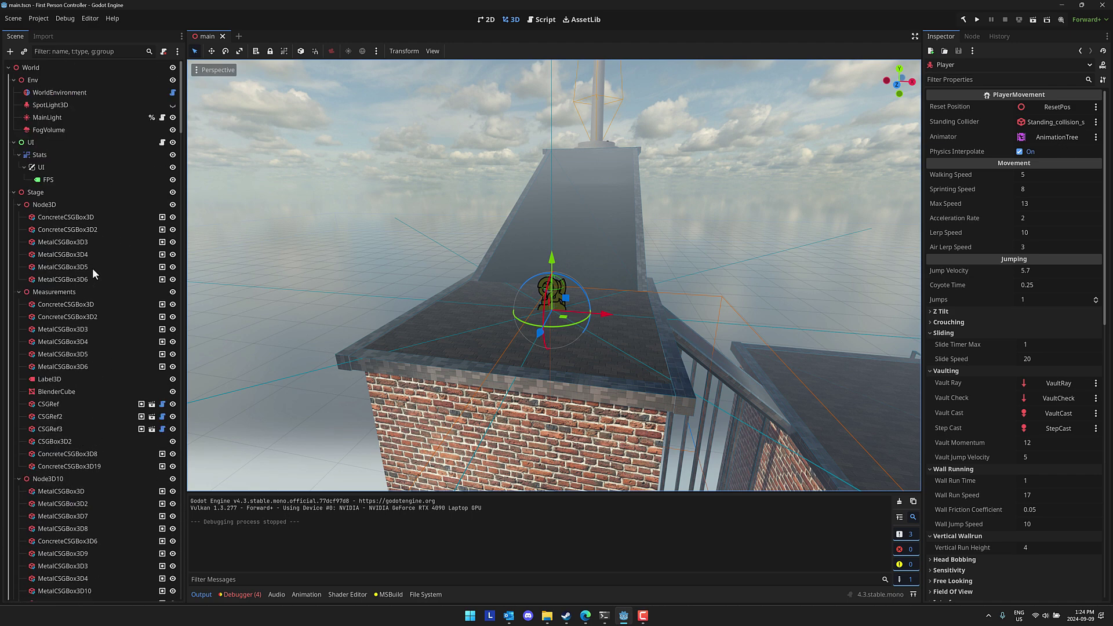
Select the 20 × 1 × 20 roof slab ConcreteCSGBox3D2 and show its groups, revealing the Concrete group.
click(144, 218)
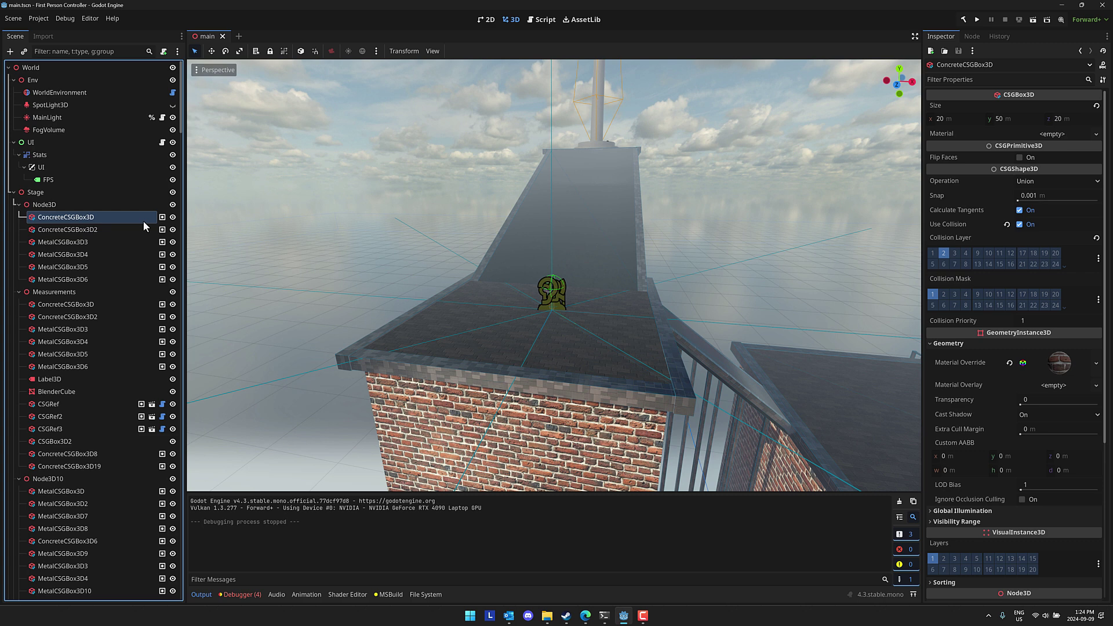
click(138, 239)
click(530, 342)
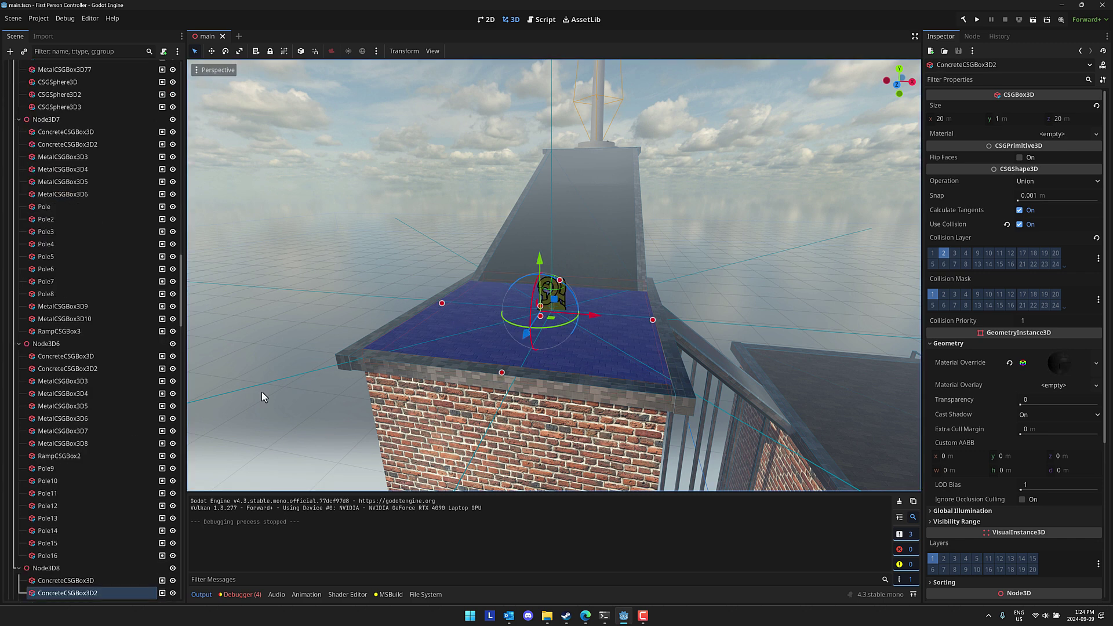
scroll(123, 438, down, 3)
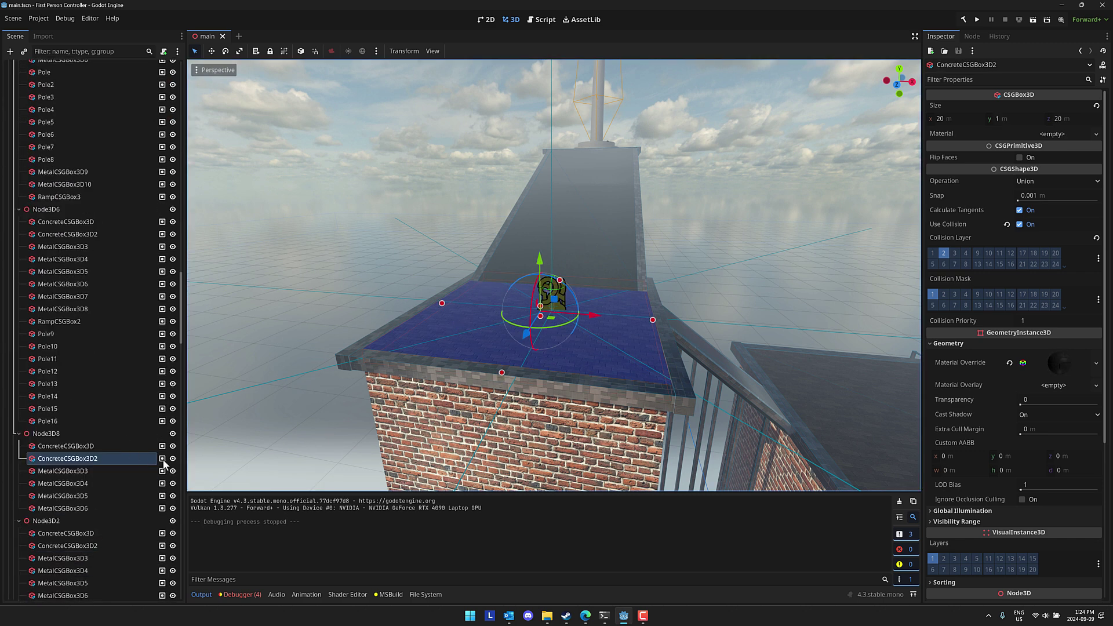
click(163, 460)
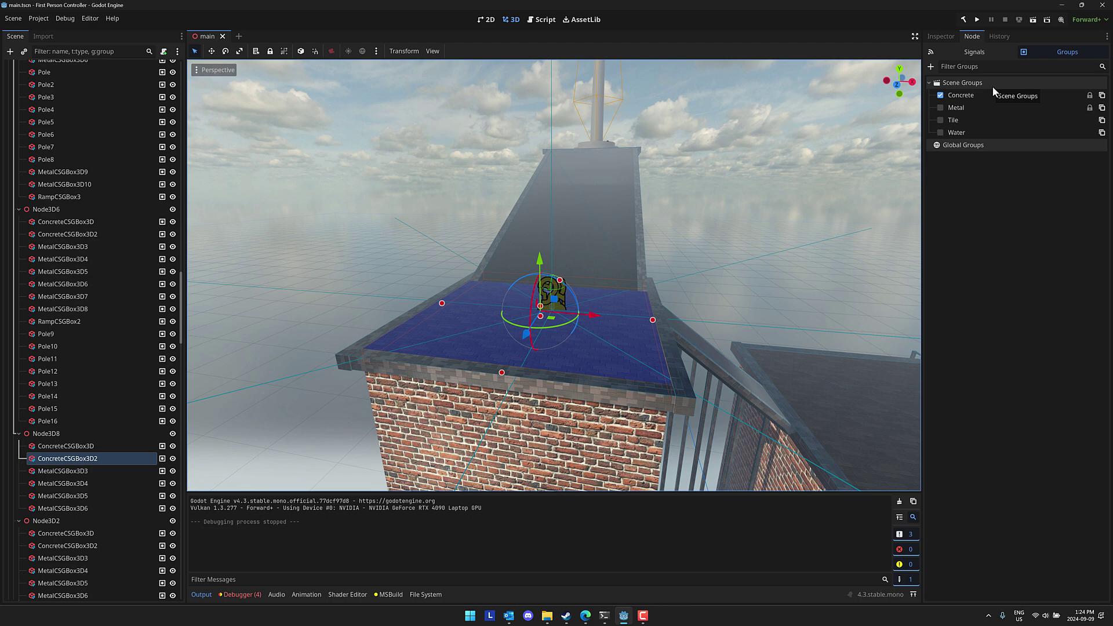
Fly around the brick tower and floating steps, reselect Player, and bring up the project folder in File Explorer.
right_drag(616, 234, 248, 308)
right_drag(554, 275, 475, 279)
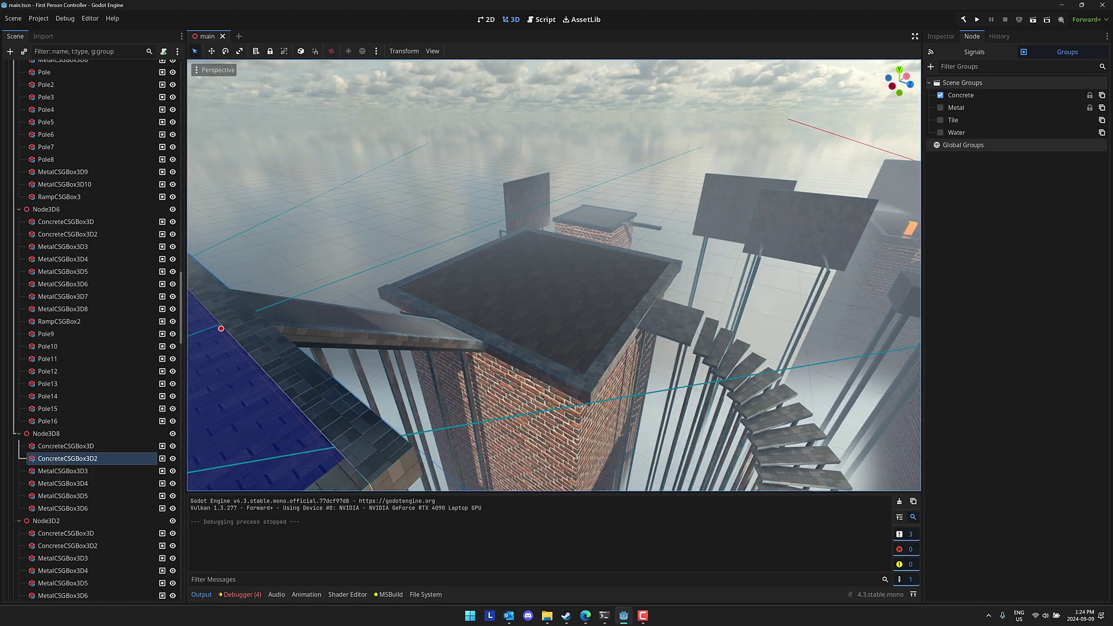
scroll(93, 436, down, 5)
scroll(92, 436, down, 5)
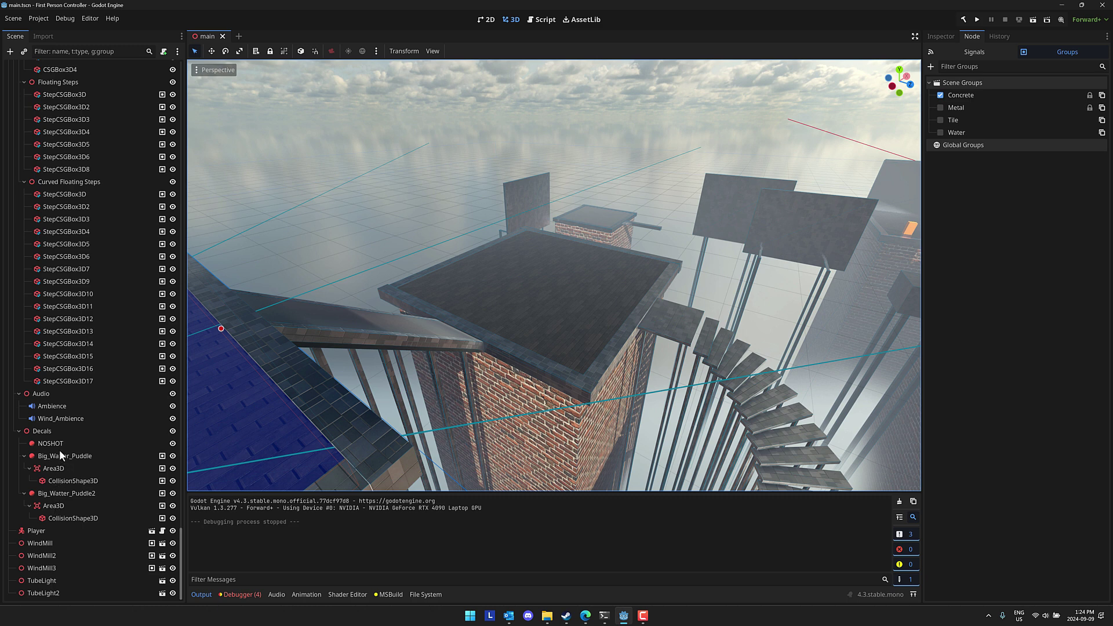
click(46, 533)
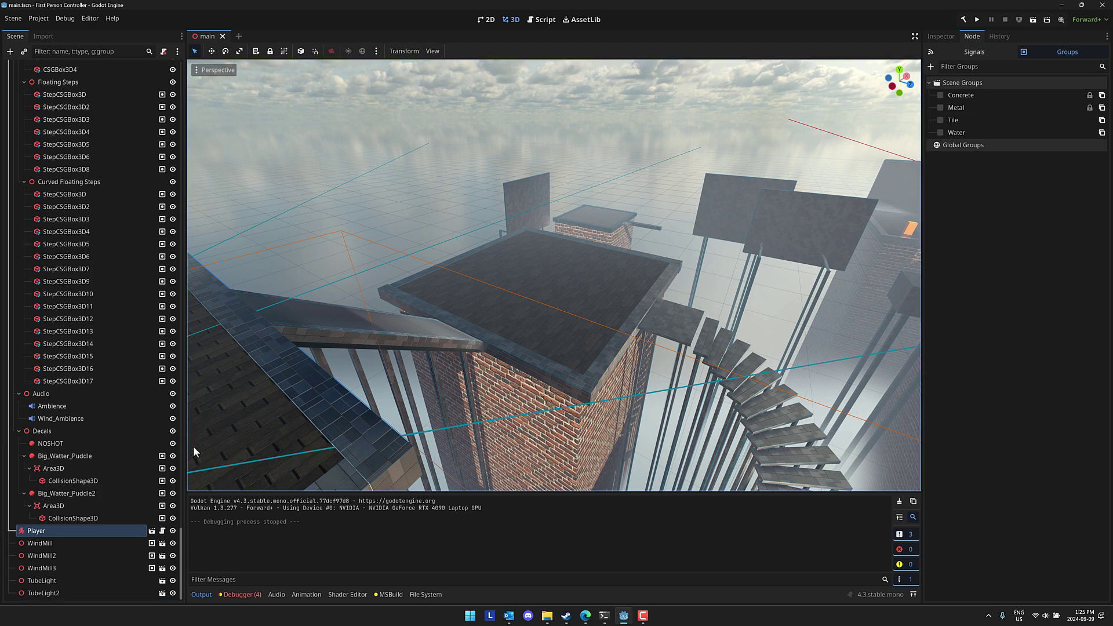
click(546, 616)
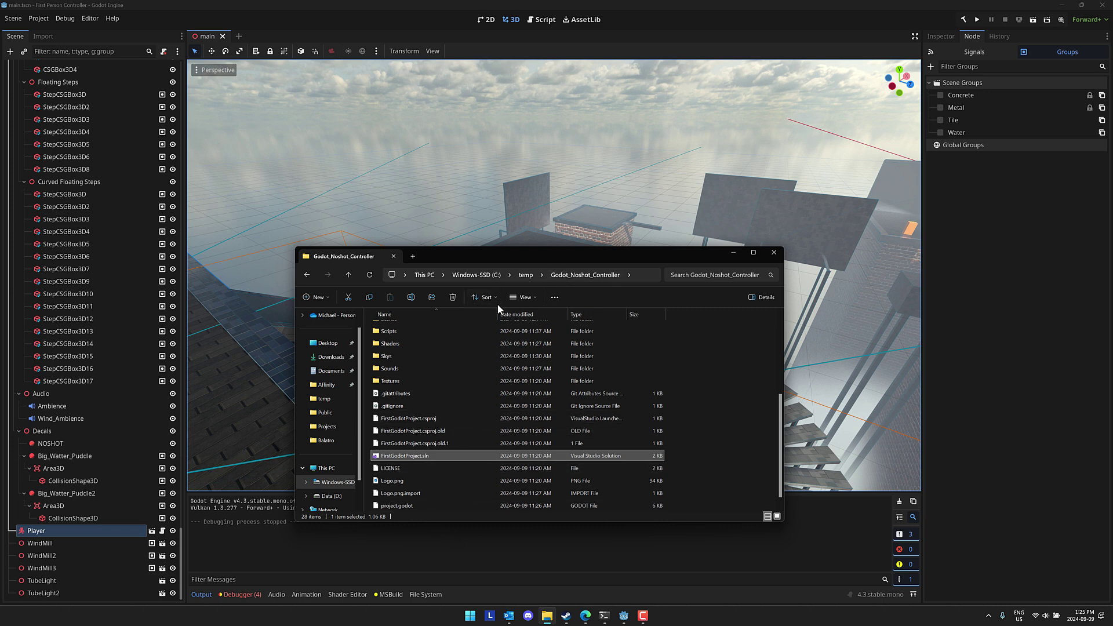
Launch FirstGodotProject.sln so Visual Studio opens the solution showing PlayerMovement.cs.
double_click(406, 455)
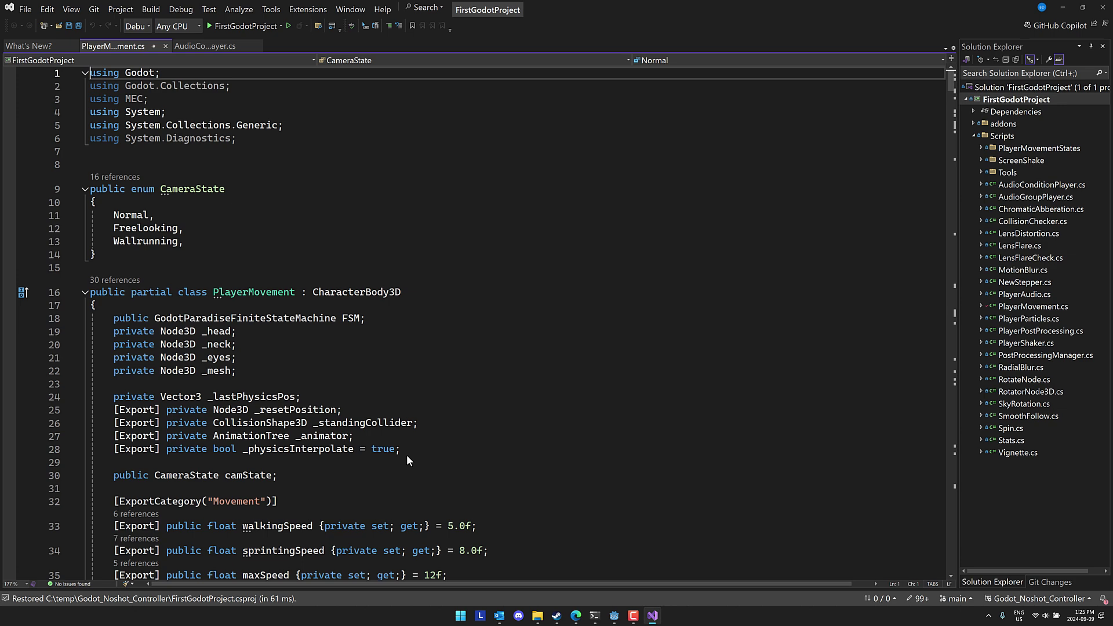
Read PlayerMovement.cs from the _lastPhysicsPos field and CharacterBody3D base class down to CheckVerticalWall.
click(602, 399)
scroll(602, 401, down, 5)
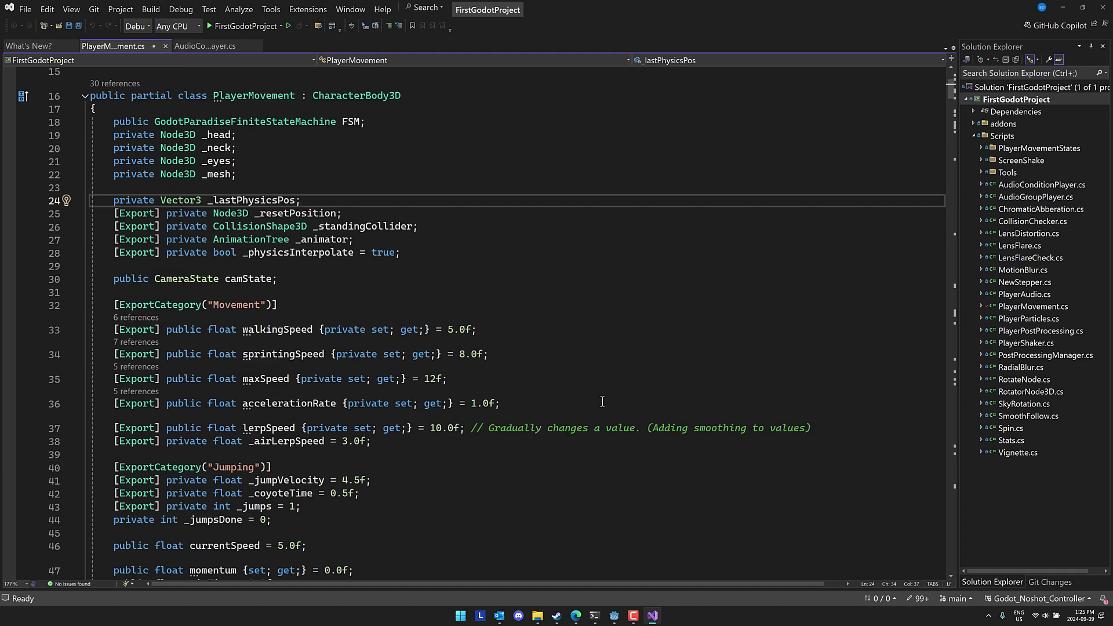
scroll(602, 401, up, 5)
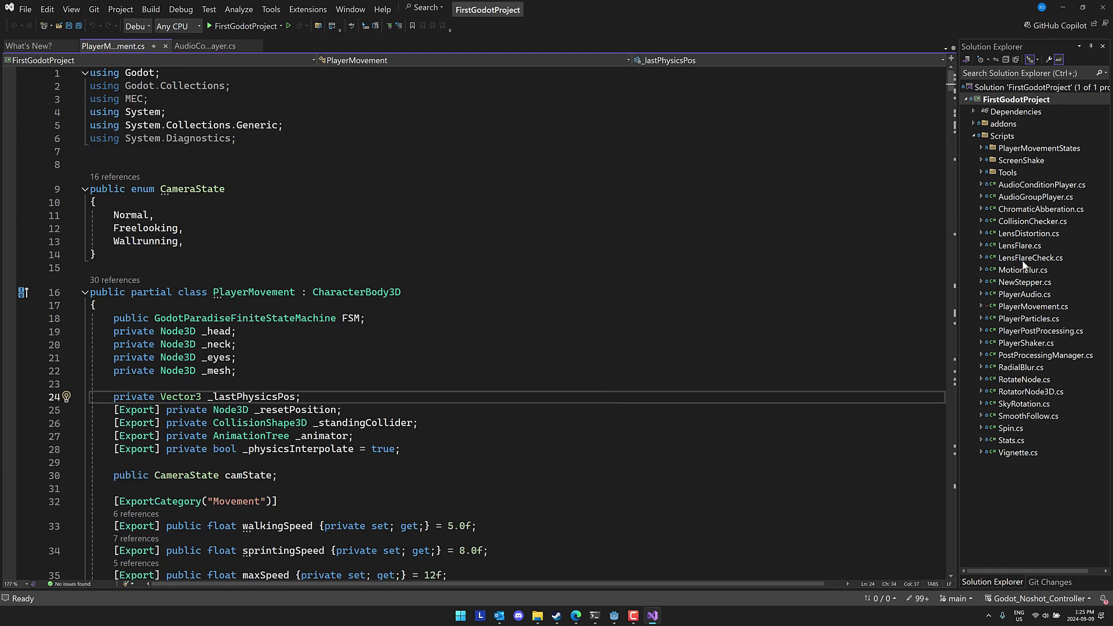
click(1014, 305)
double_click(355, 292)
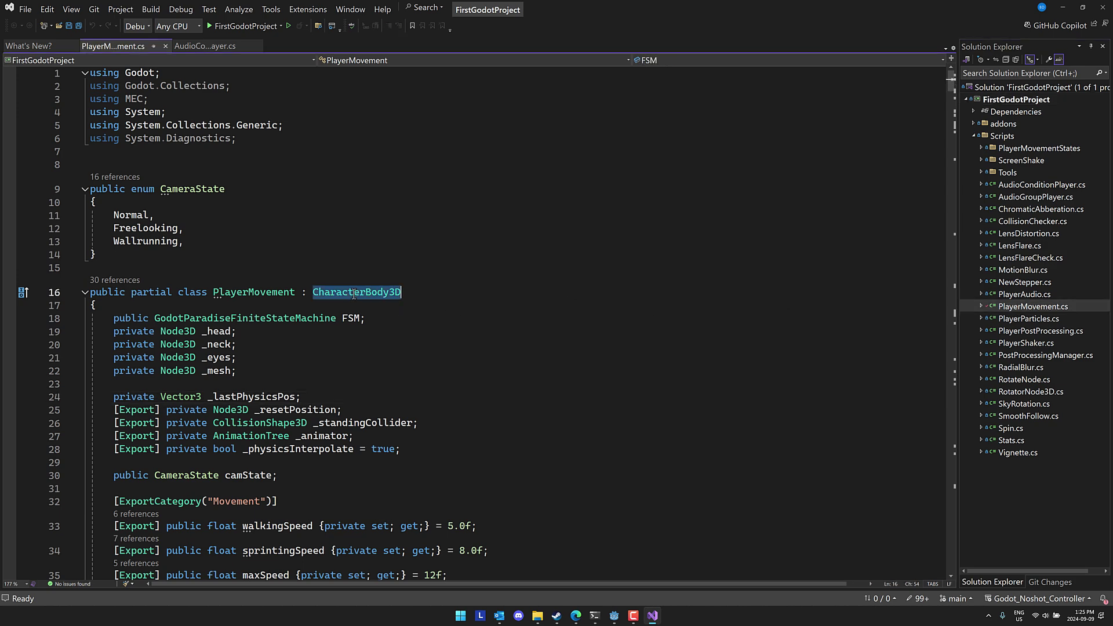
click(515, 335)
scroll(516, 331, down, 20)
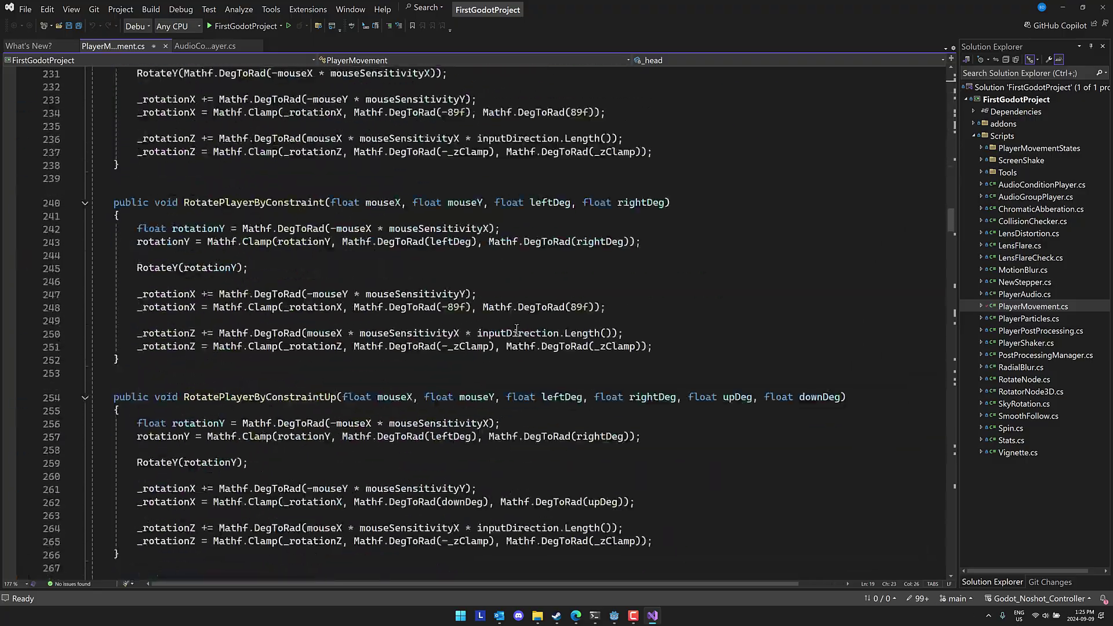
scroll(516, 330, down, 20)
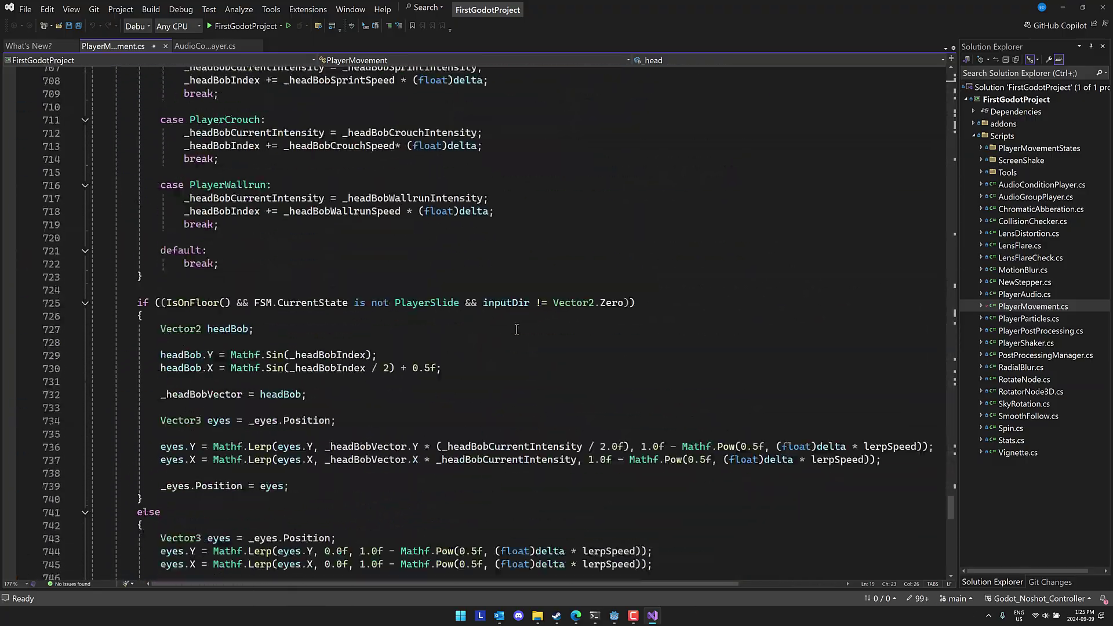
scroll(516, 328, down, 20)
scroll(516, 328, up, 20)
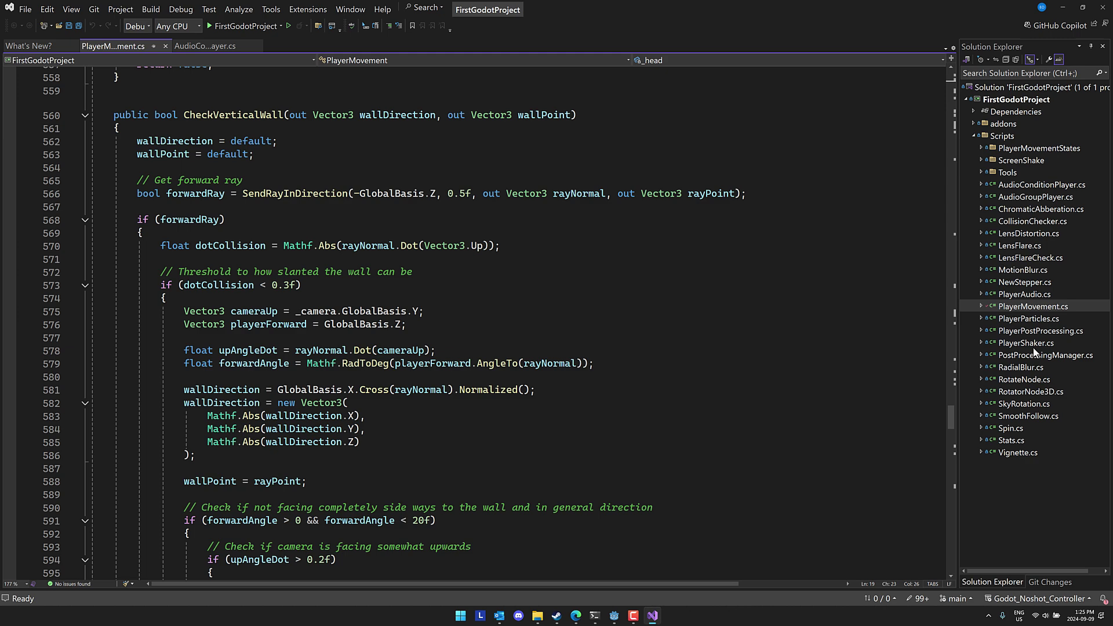
Open LensFlare.cs, MotionBlur.cs and NewStepper.cs, ending on NewStepper's _stepHeight and _maxElevation fields.
double_click(1036, 247)
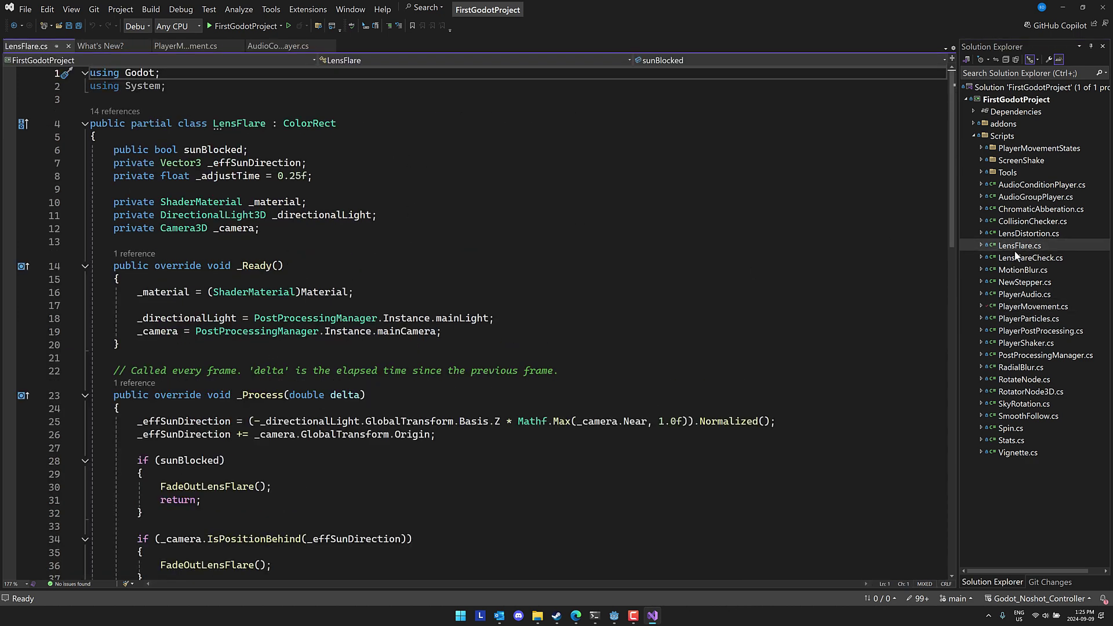
double_click(1021, 270)
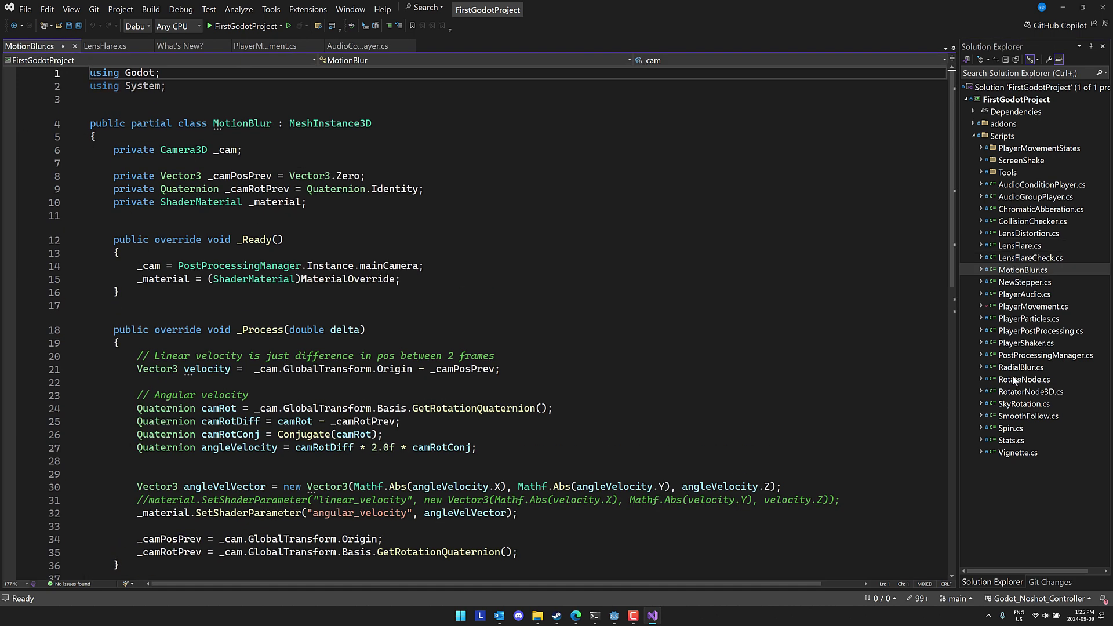
double_click(1023, 283)
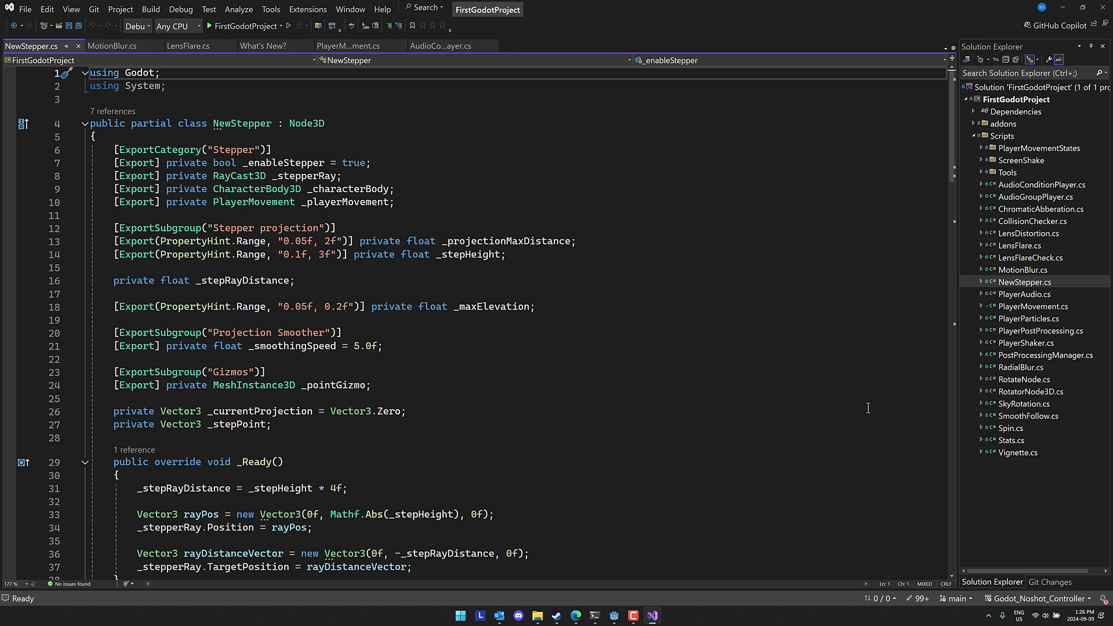
Expand the PlayerMovementStates, ScreenShake and Tools folders in Solution Explorer to show their scripts.
double_click(1013, 146)
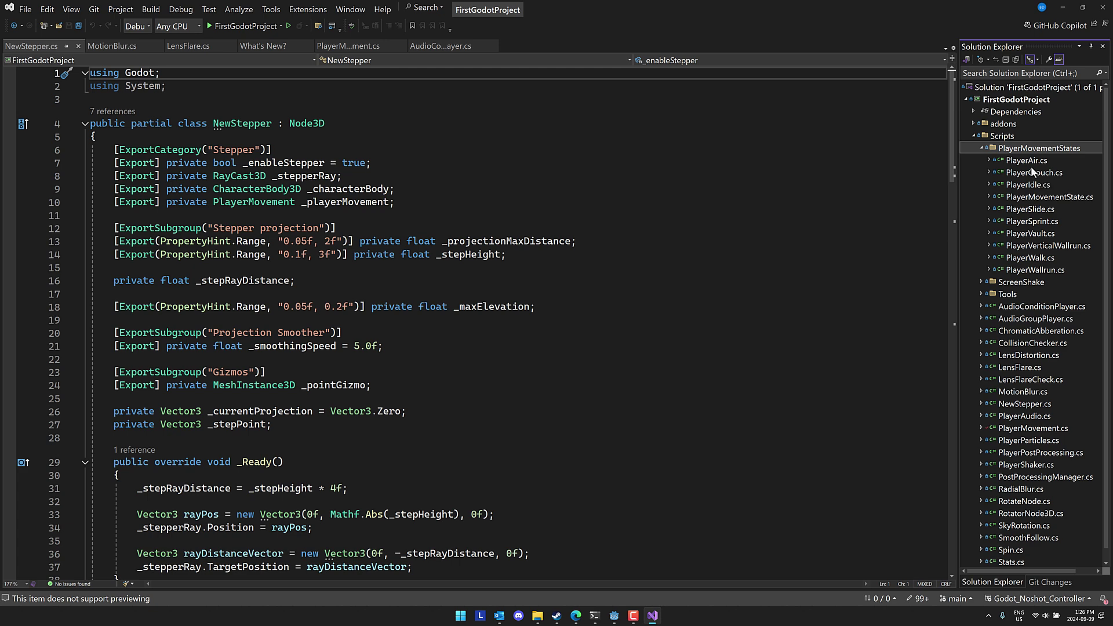
double_click(1009, 281)
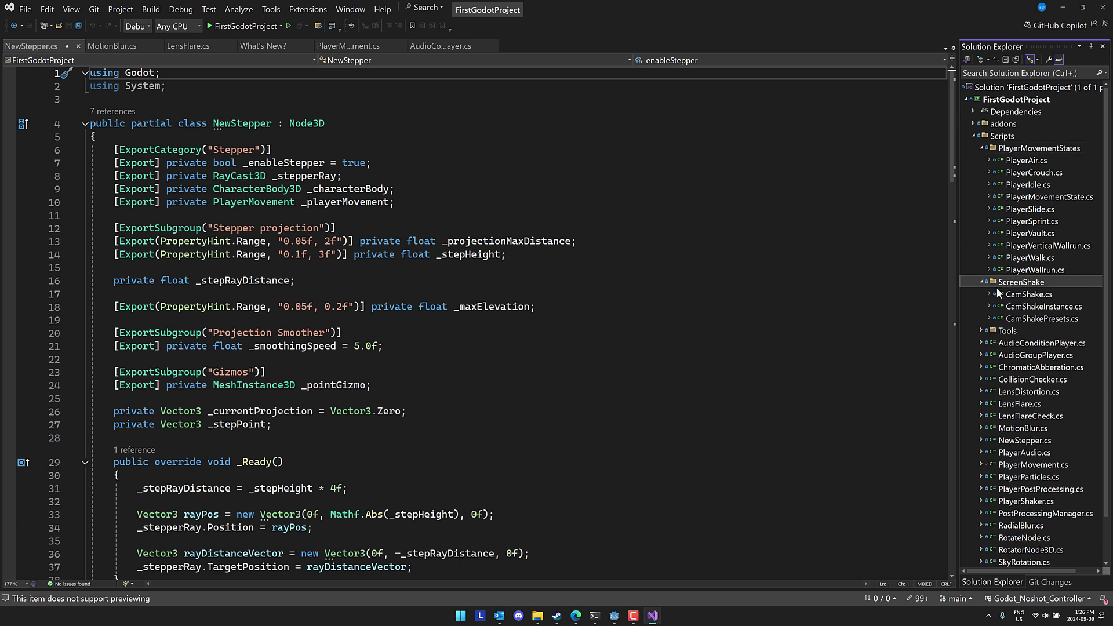
click(1005, 331)
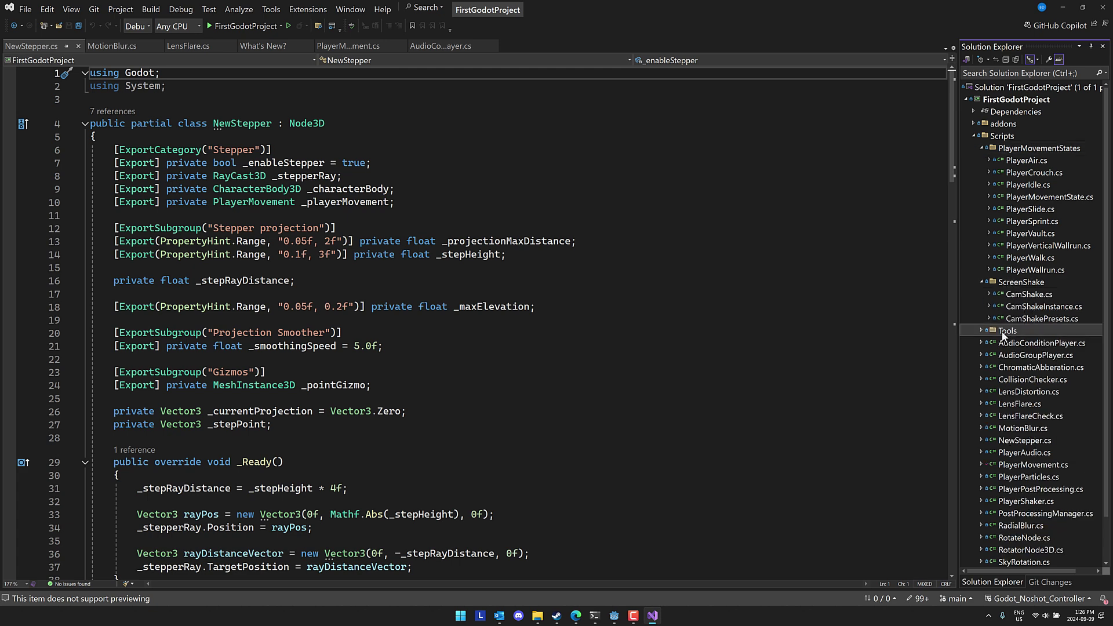
click(981, 332)
click(980, 332)
click(982, 332)
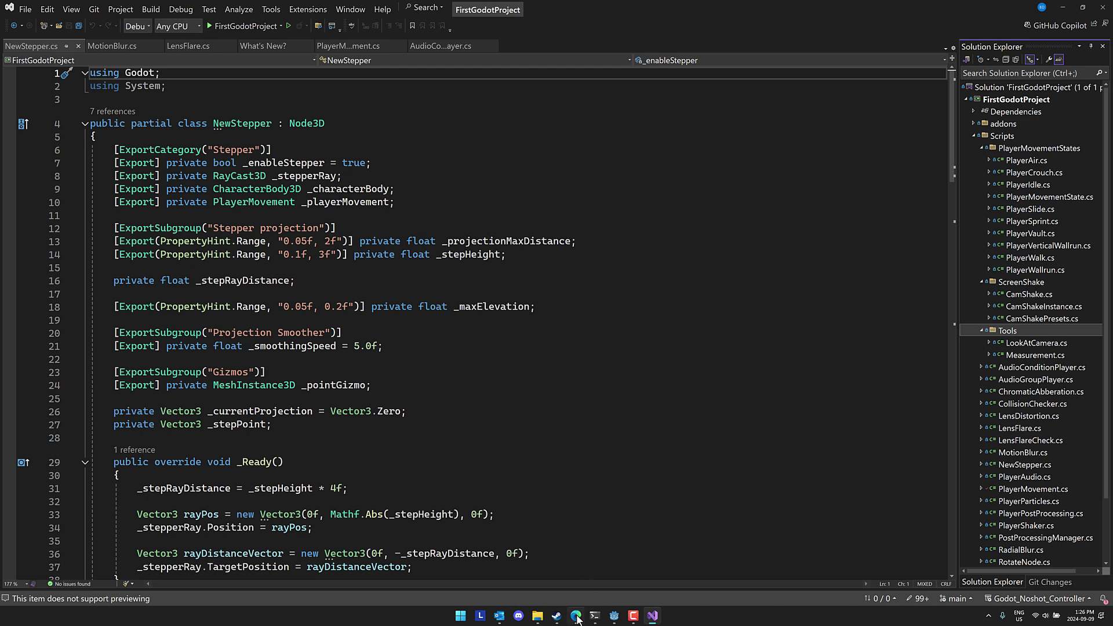
Switch to the Edge window showing the Godot_Noshot_Controller GitHub repository.
mouse_move(577, 619)
key(alt+Tab)
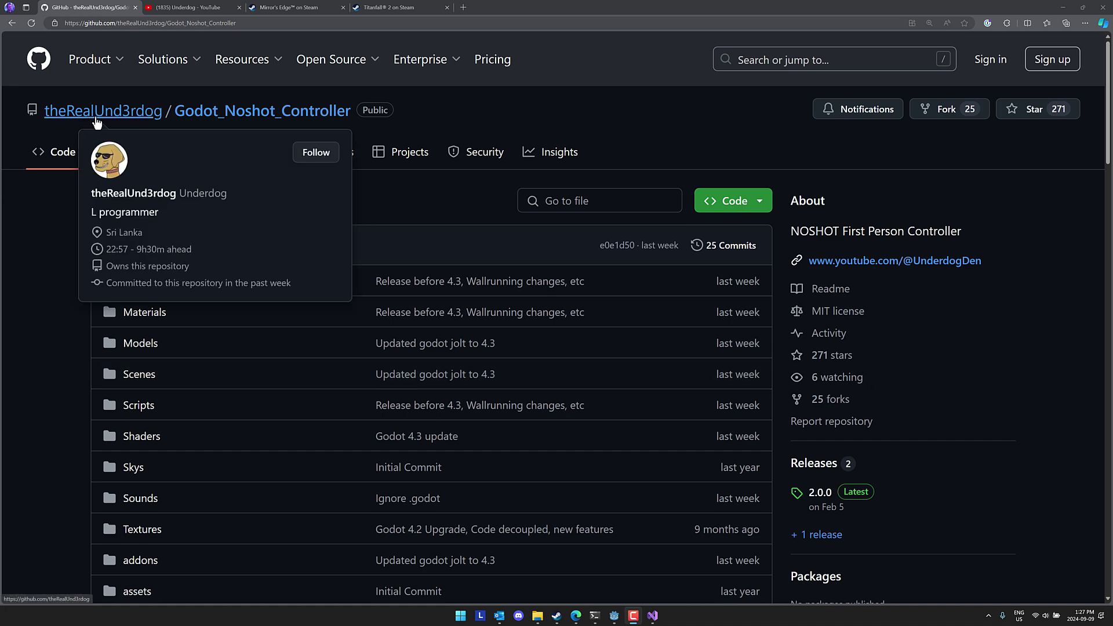
Go to the author's YouTube channel tab and scroll down to its Videos row.
click(200, 7)
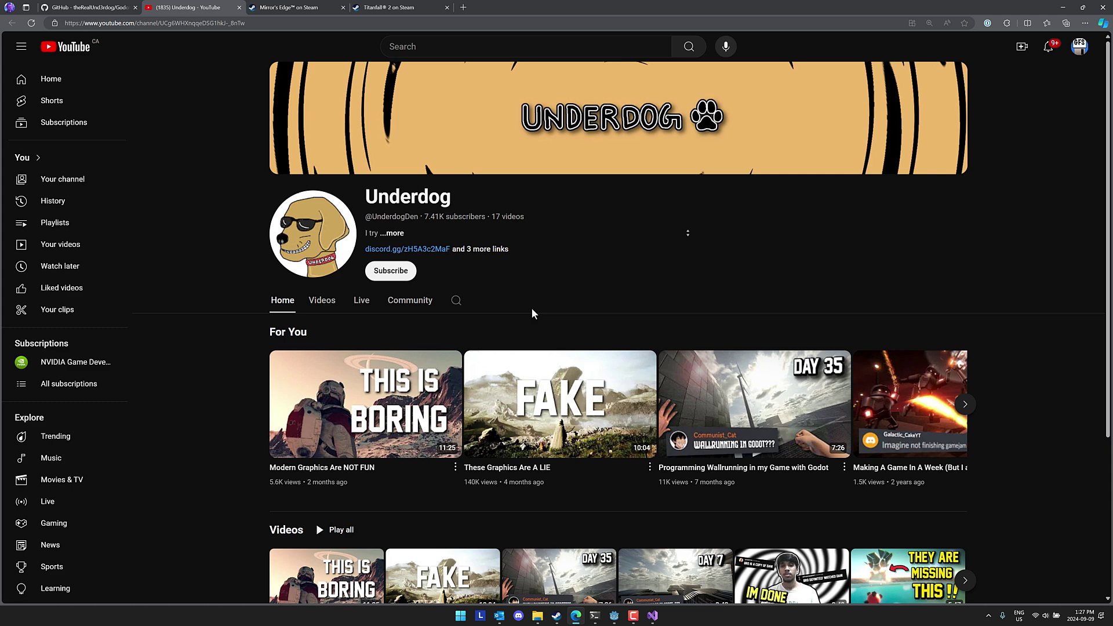
scroll(775, 292, down, 3)
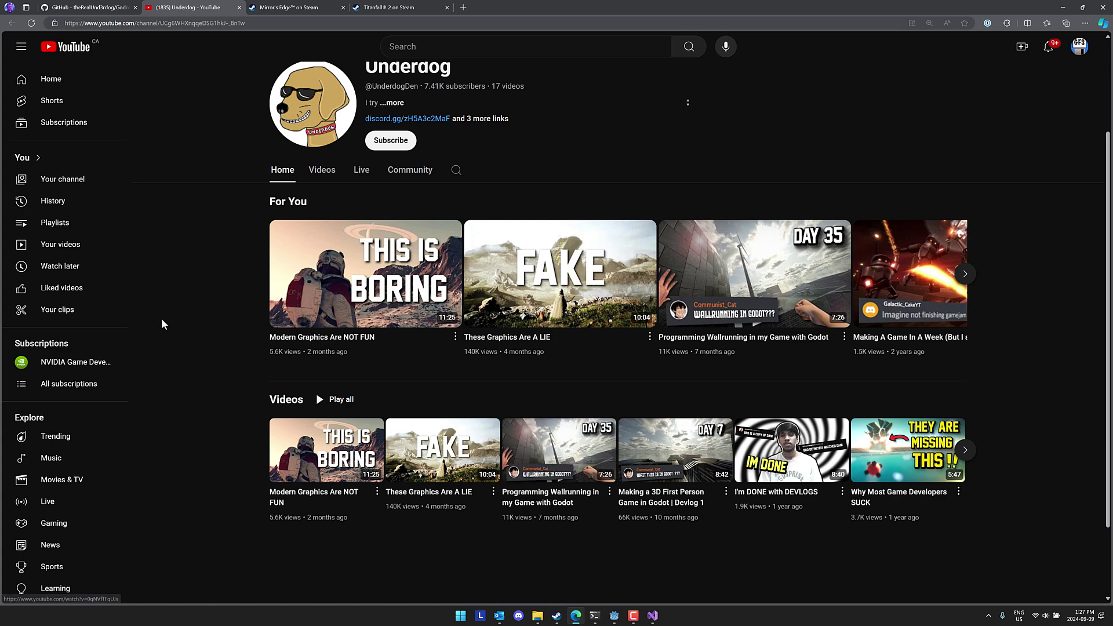
Return to the GitHub tab showing the Godot_Noshot_Controller folder list and About details.
click(98, 9)
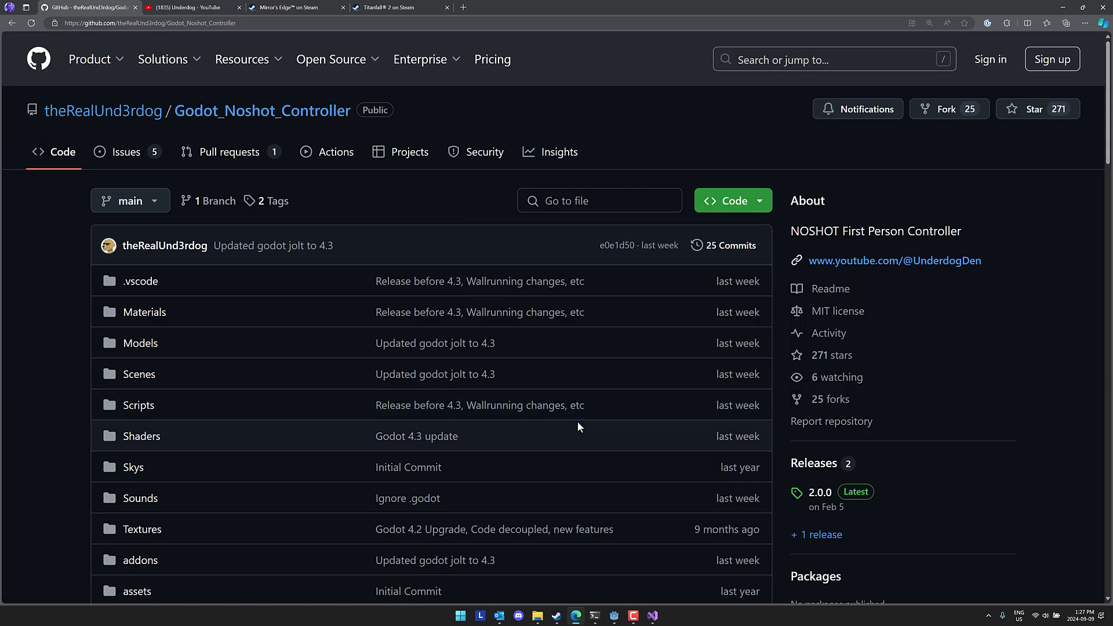